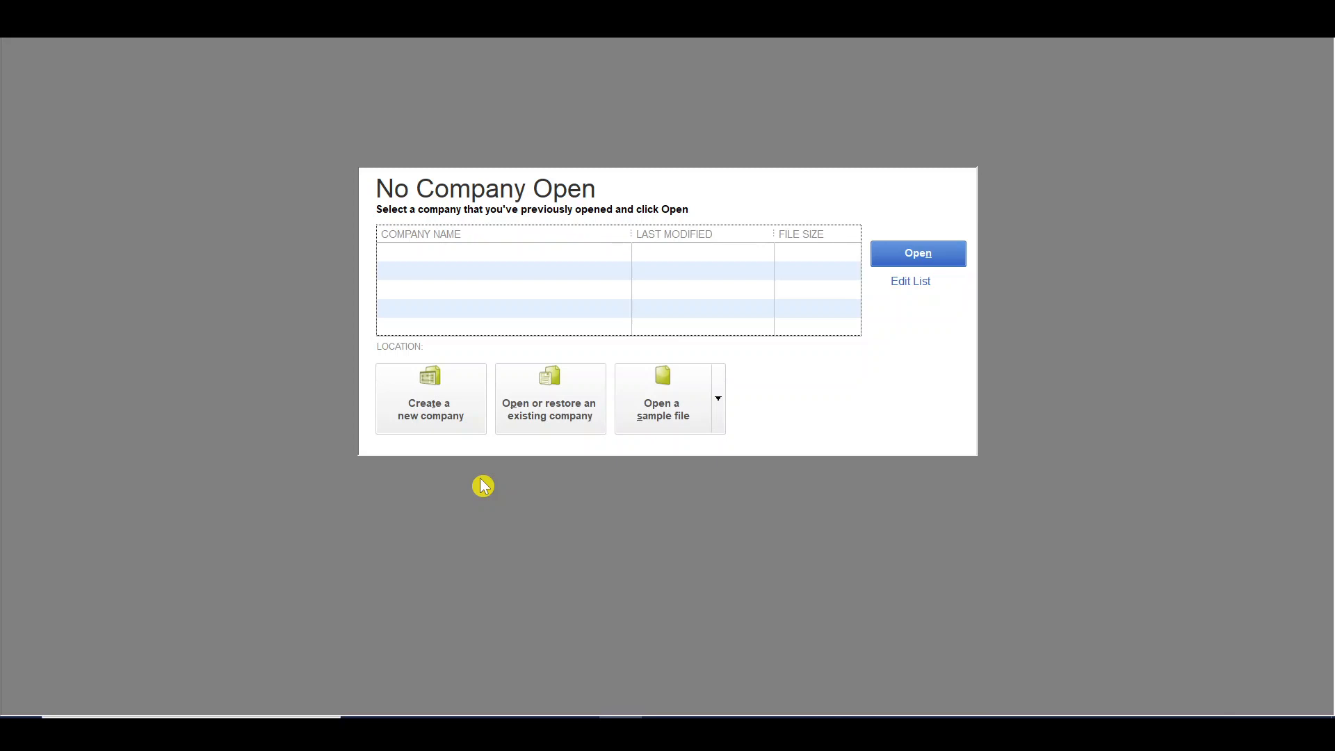
Step: Start creating a new company file with the Express Start setup
{"action": "left_click", "coordinate": [453, 394]}
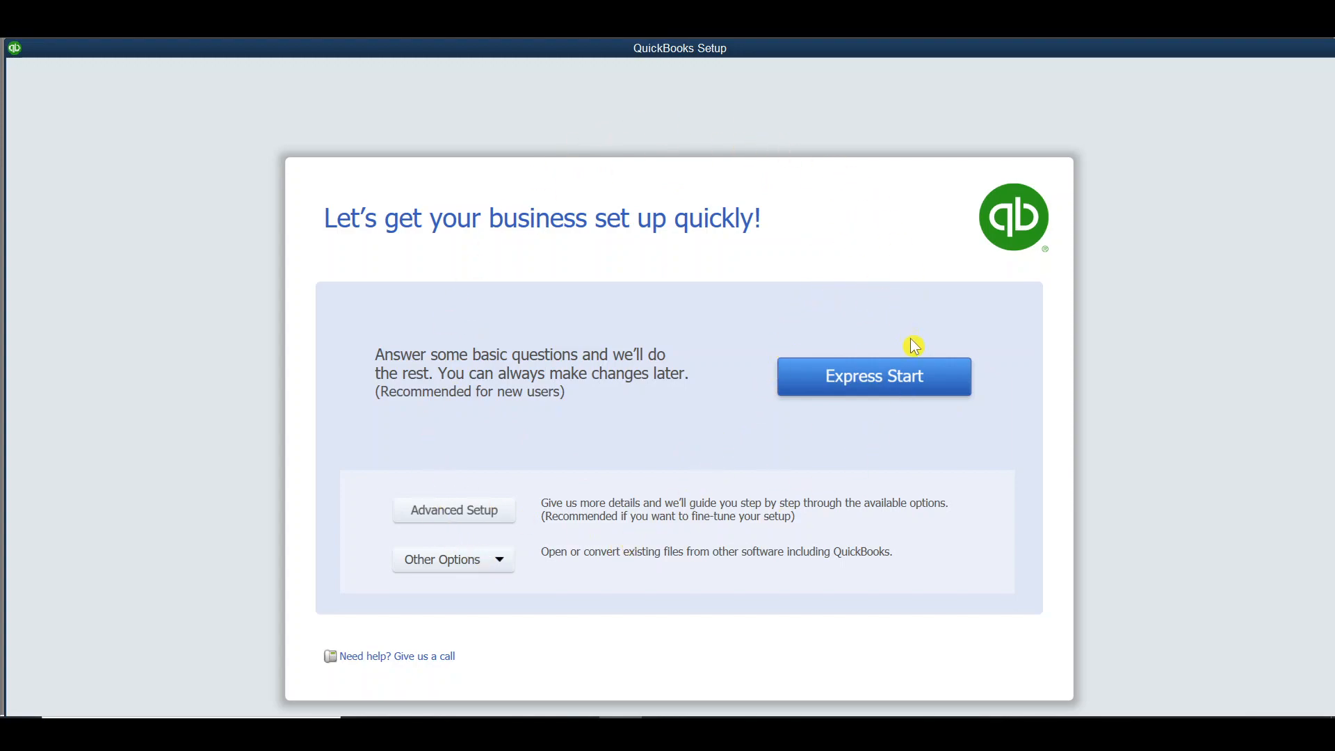
{"action": "left_click", "coordinate": [881, 390]}
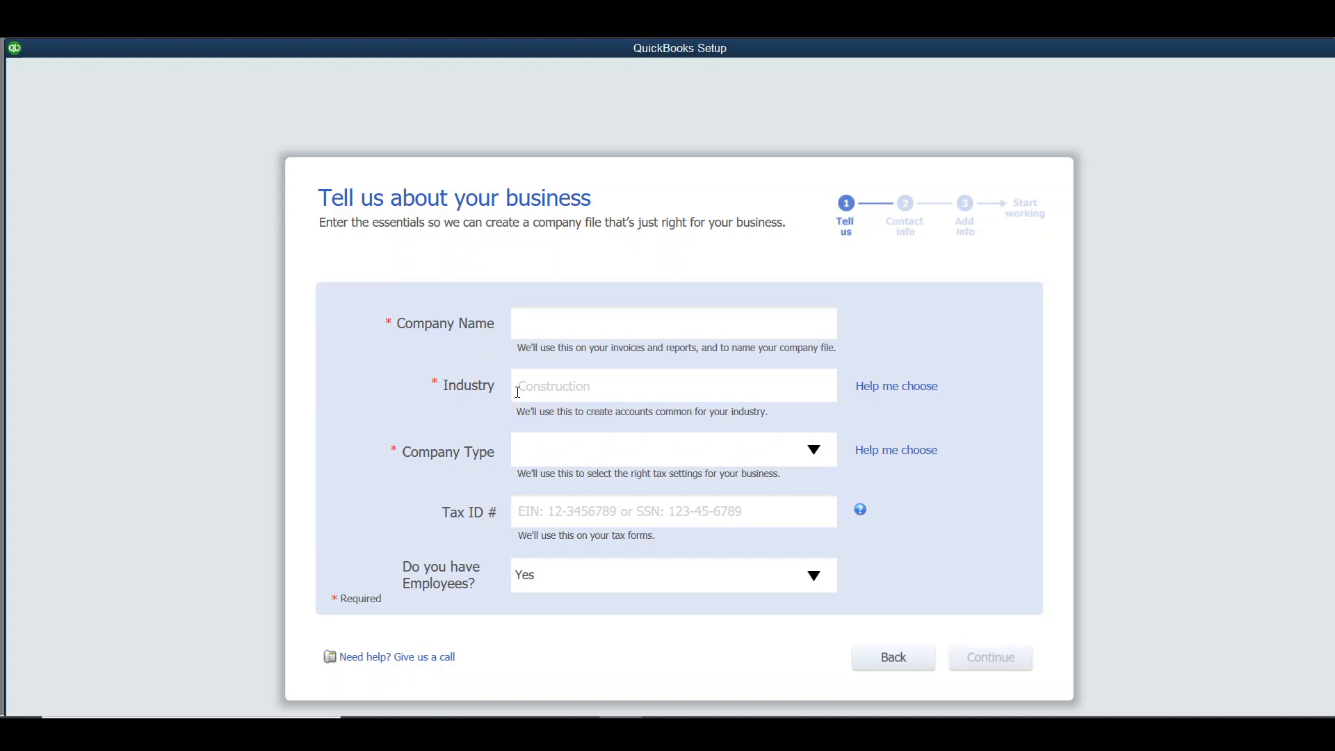
Step: Switch to the Company Details workbook in Excel and review the Start Setup Information table
{"action": "key", "text": "alt+Tab"}
{"action": "key", "text": "alt+Tab"}
{"action": "key", "text": "alt+Tab"}
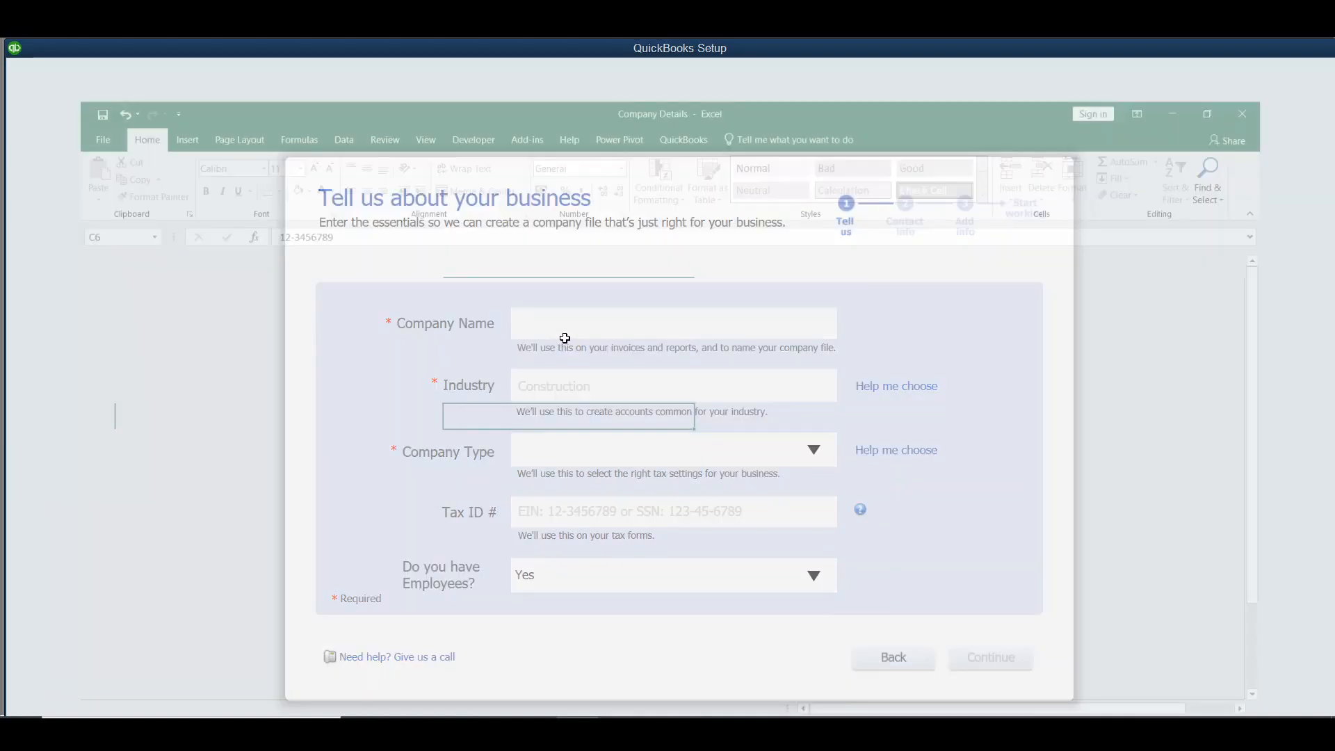
{"action": "left_click_drag", "start_coordinate": [142, 242], "coordinate": [637, 532]}
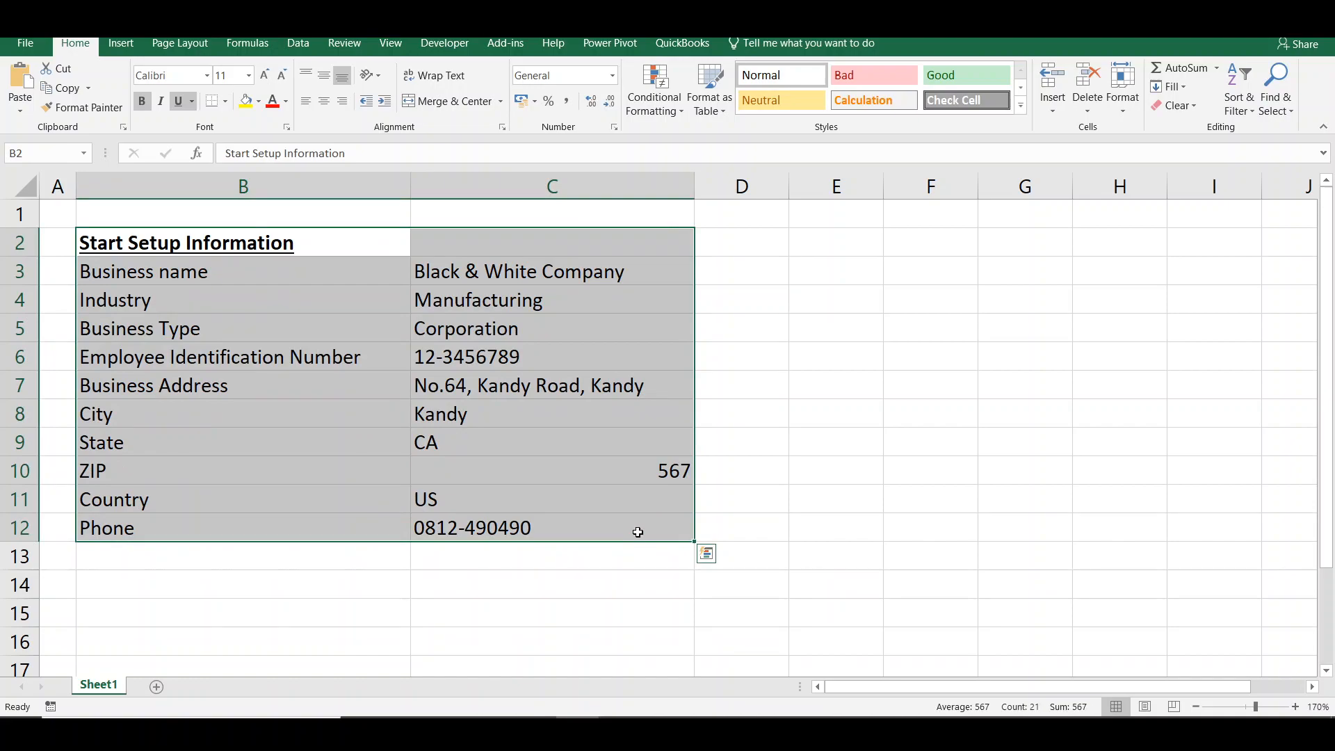
{"action": "left_click", "coordinate": [53, 212]}
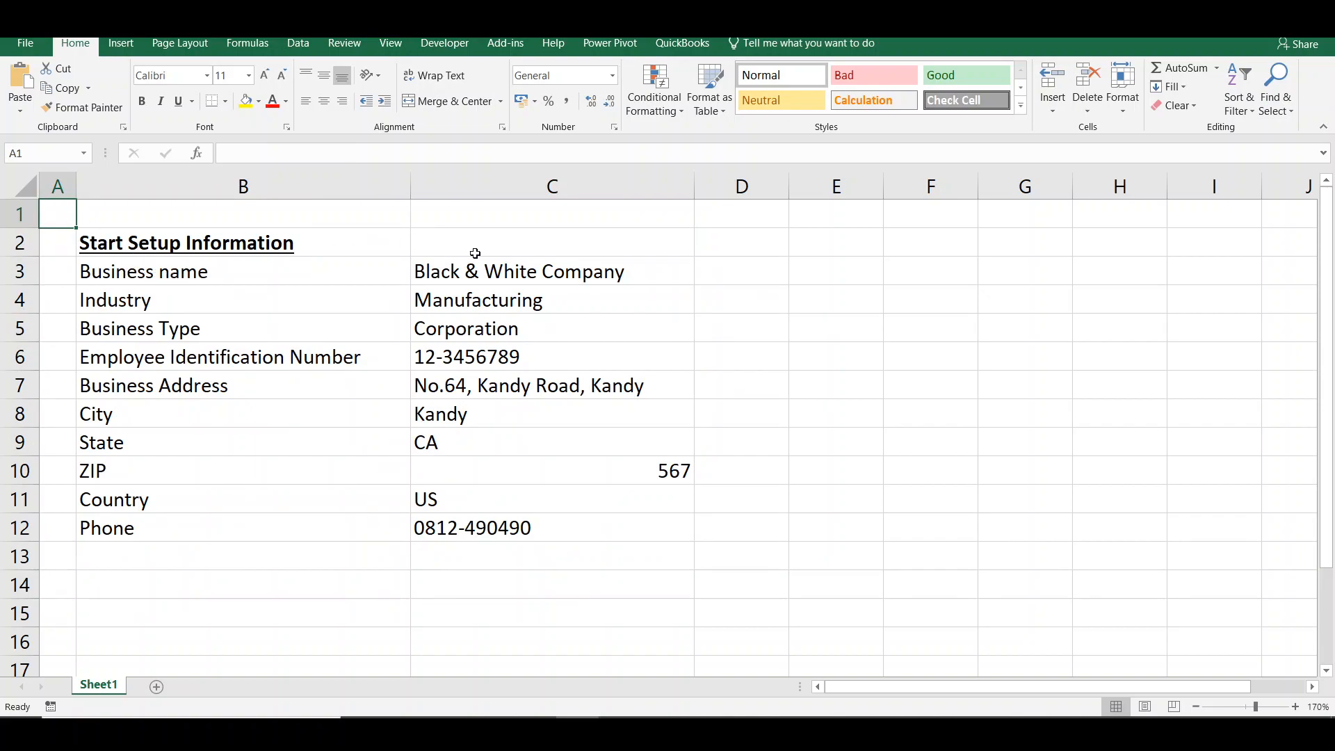
Step: Take the business name from the workbook and enter Black & White Company as the company name in QuickBooks Setup
{"action": "left_click", "coordinate": [489, 270]}
{"action": "left_click", "coordinate": [349, 153]}
{"action": "key", "text": "alt+Tab"}
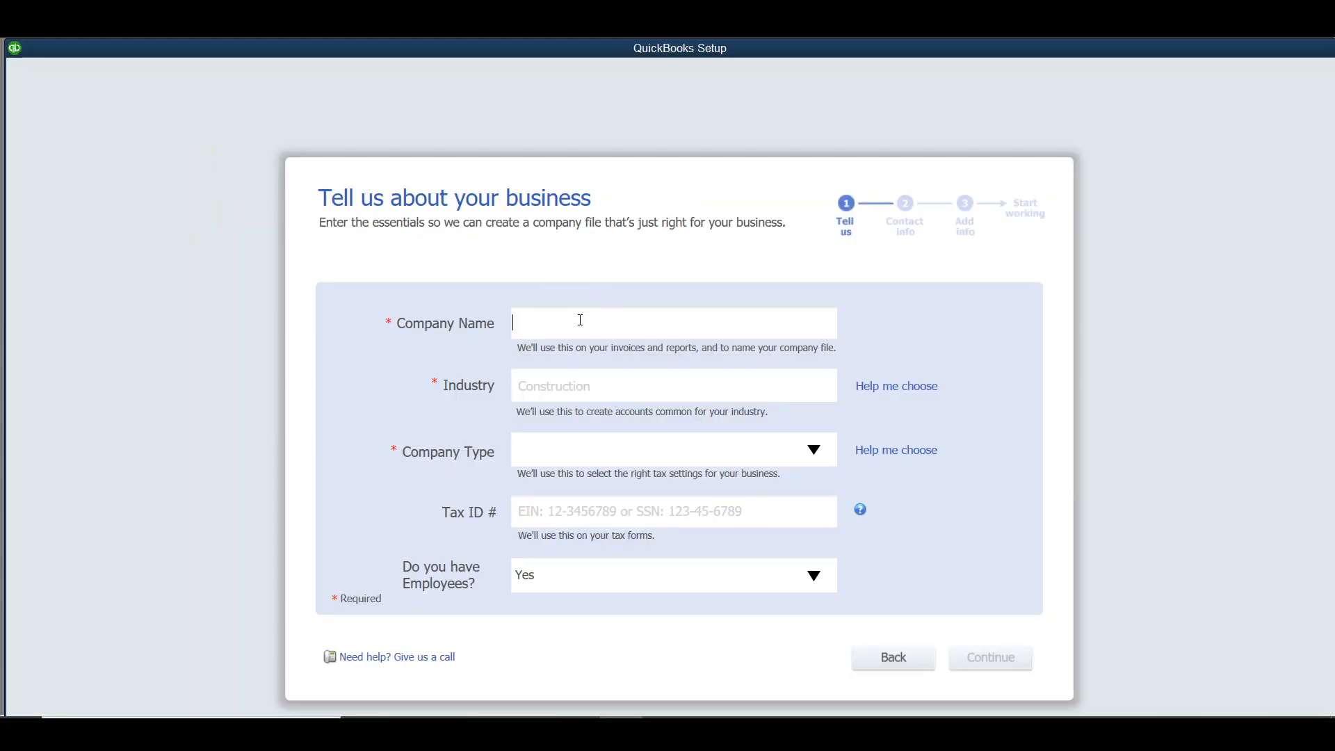
{"action": "left_click", "coordinate": [581, 320]}
{"action": "type", "text": "Black & White Company"}
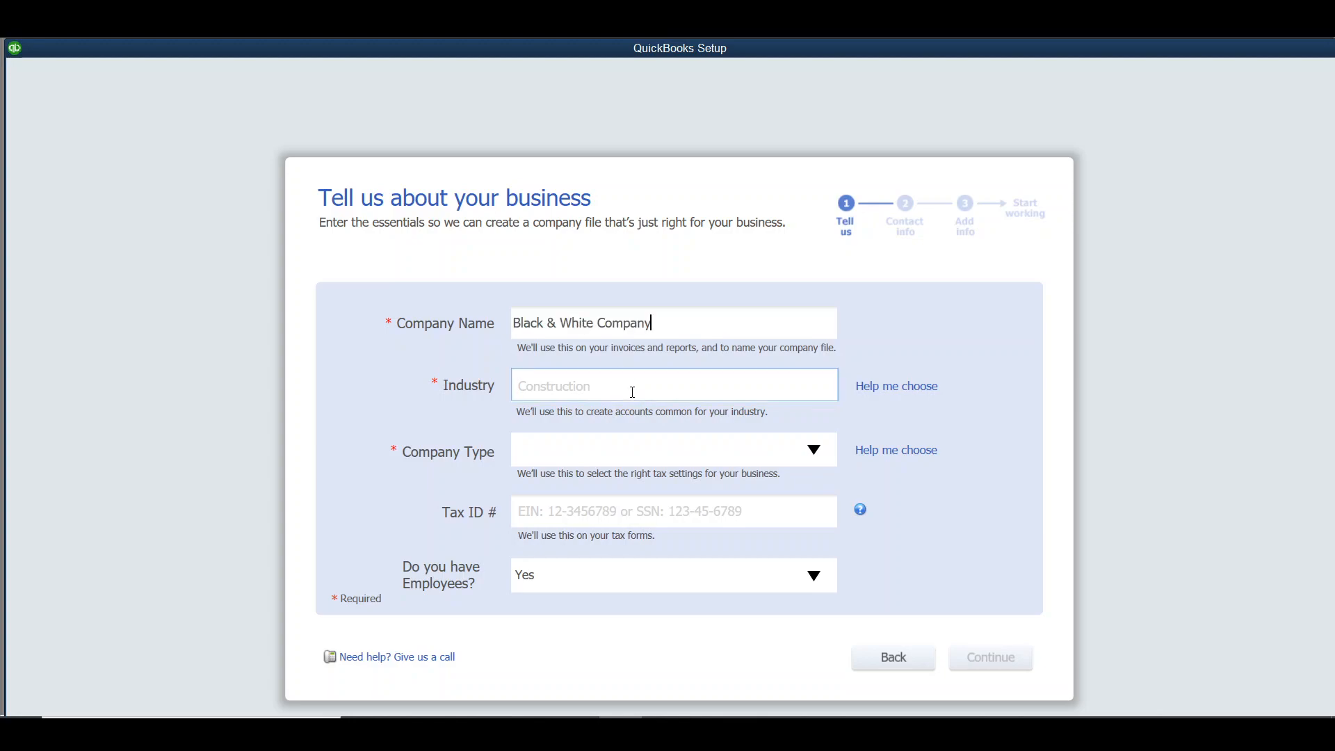
Step: Check the industry in the Excel workbook and set the company's industry to Manufacturing in QuickBooks Setup
{"action": "left_click", "coordinate": [549, 386]}
{"action": "key", "text": "alt+Tab"}
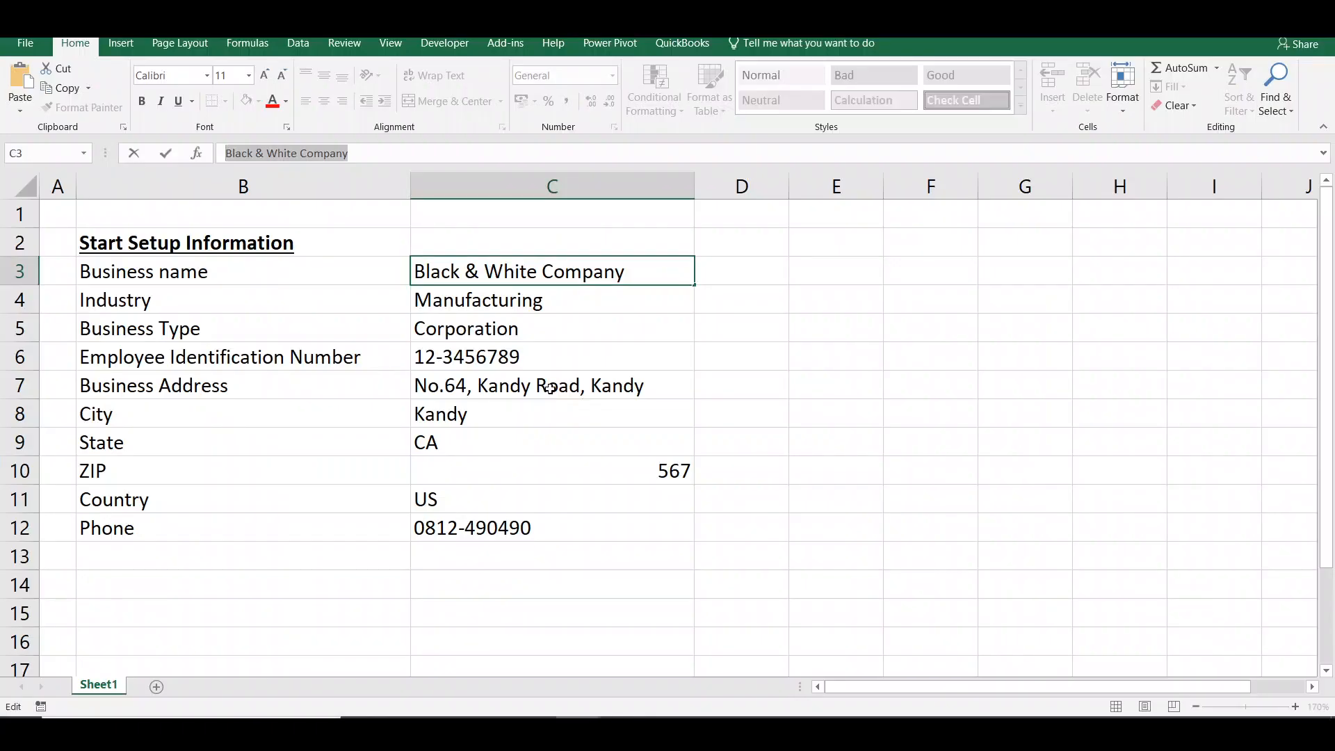
{"action": "left_click", "coordinate": [558, 307]}
{"action": "key", "text": "alt+Tab"}
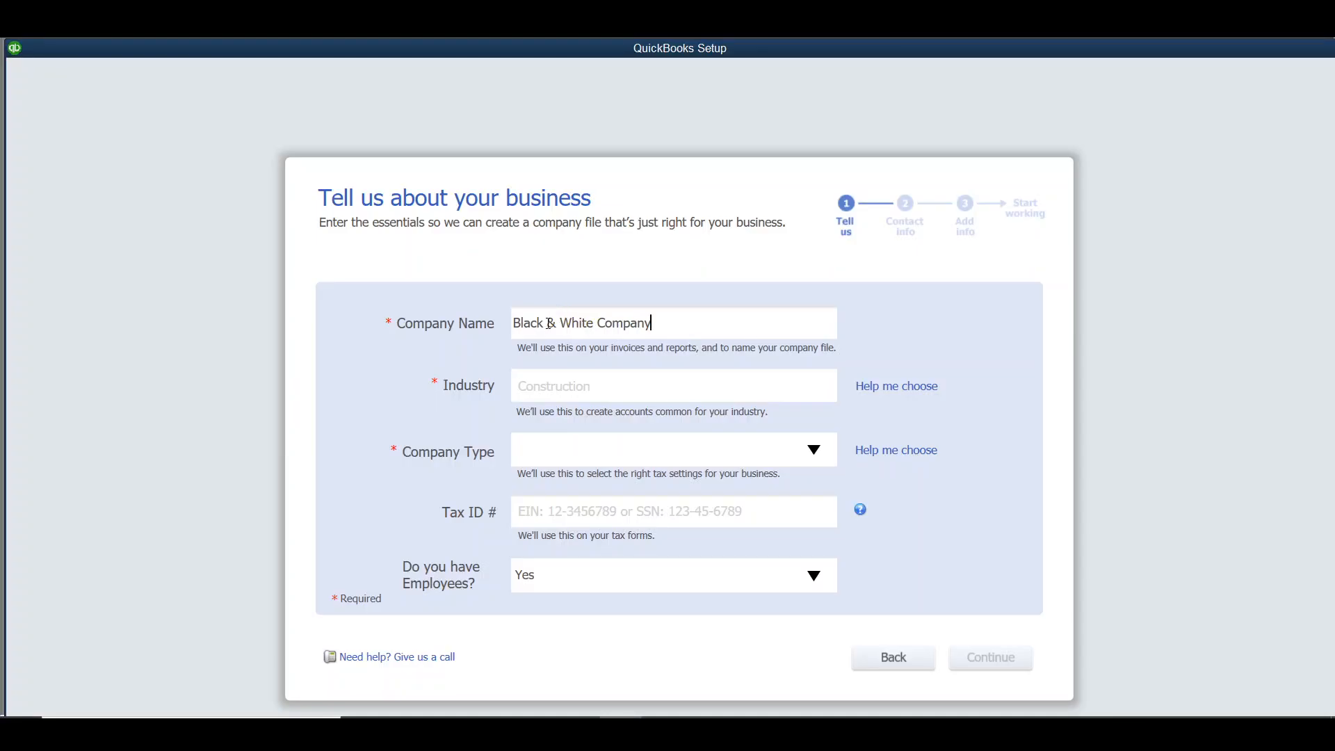
{"action": "left_click", "coordinate": [531, 384]}
{"action": "type", "text": "m"}
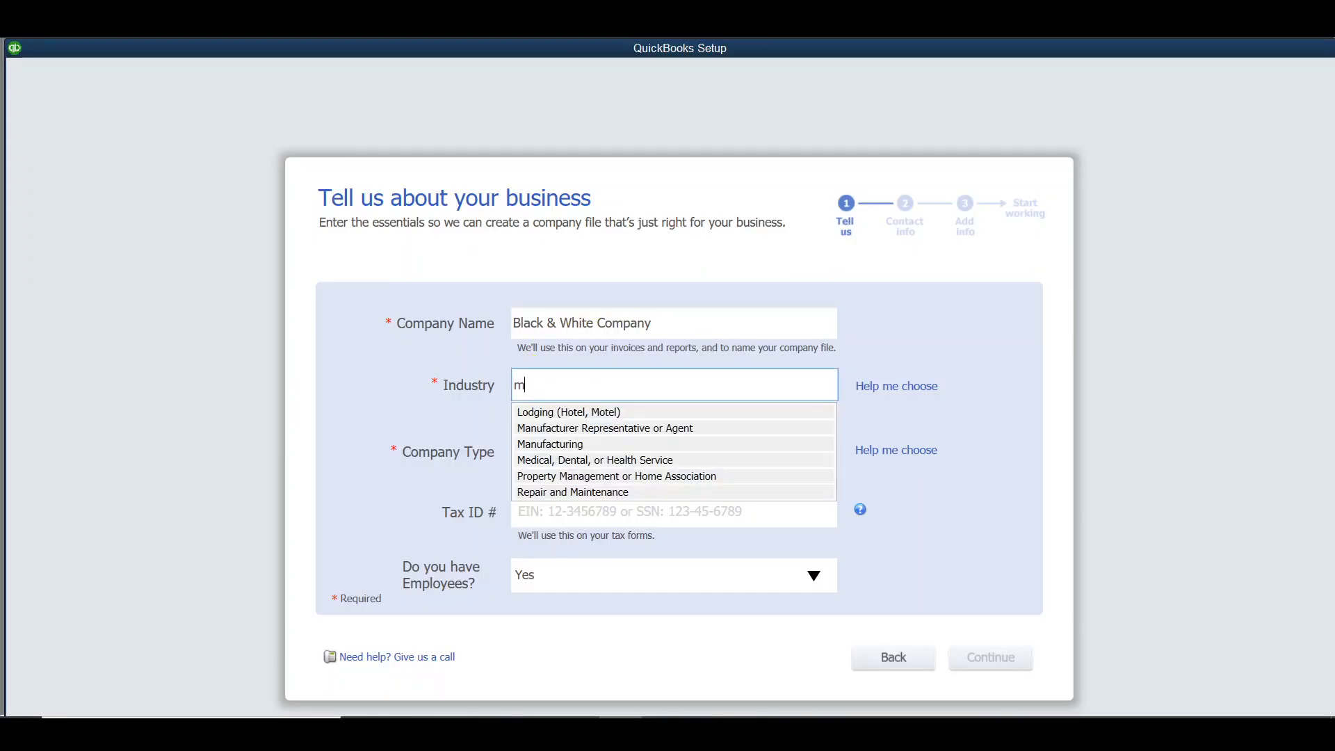
{"action": "type", "text": "anufa"}
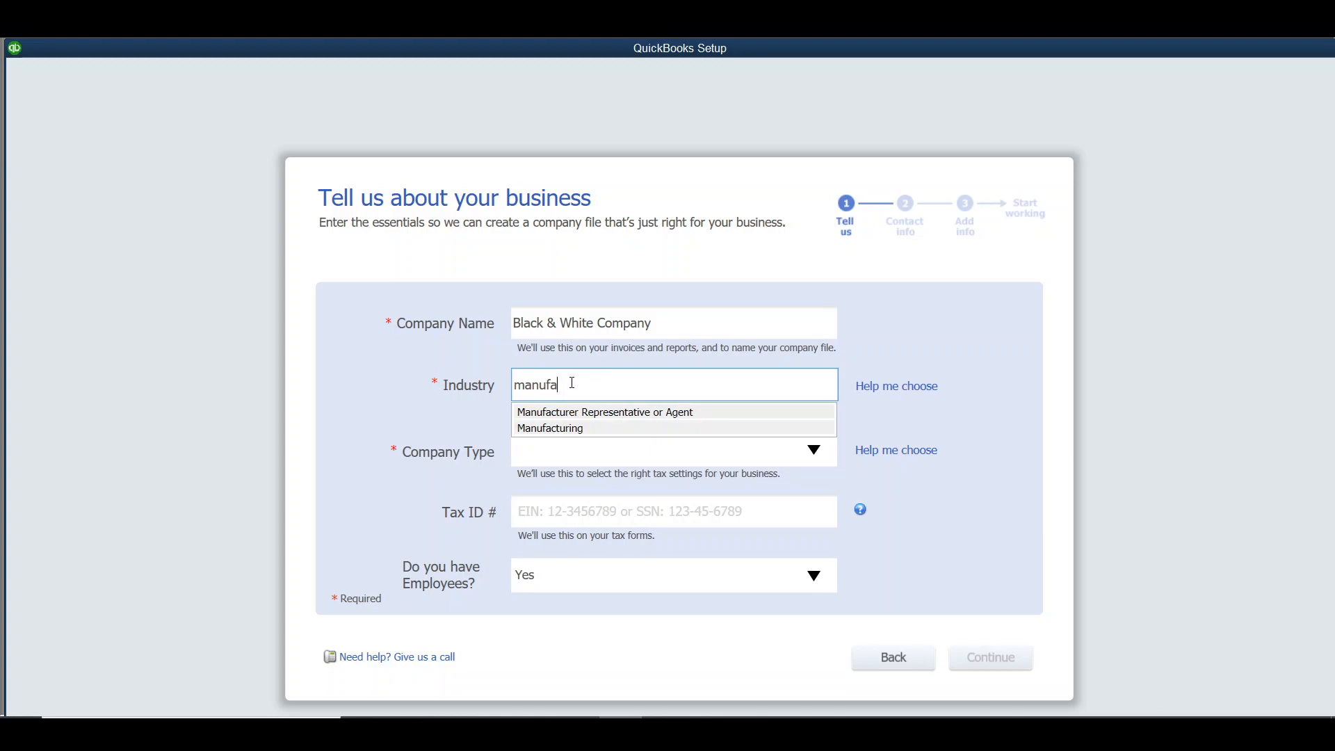
{"action": "left_click", "coordinate": [606, 435]}
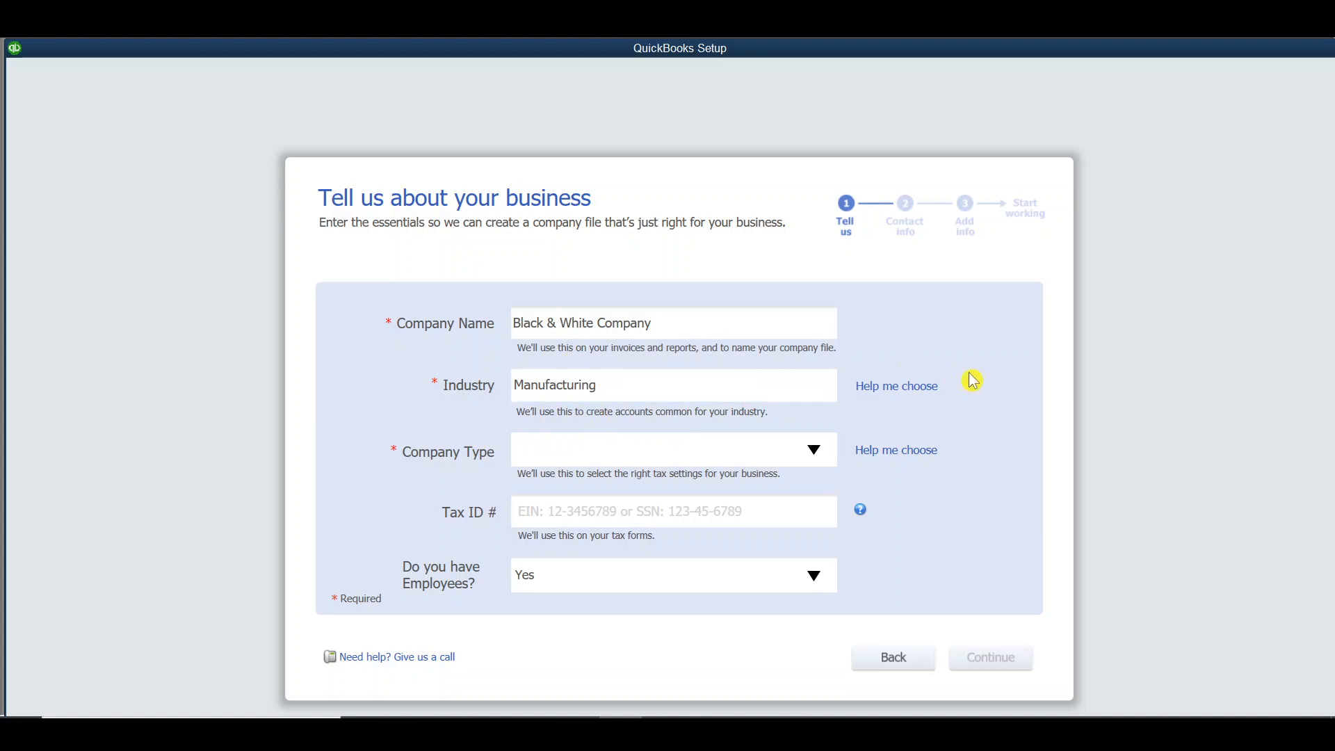
Step: Open the industry selection help and compare the recommended accounts for several industries, such as Legal Services, Information Technology and Insurance Agency or Broker
{"action": "left_click", "coordinate": [896, 395]}
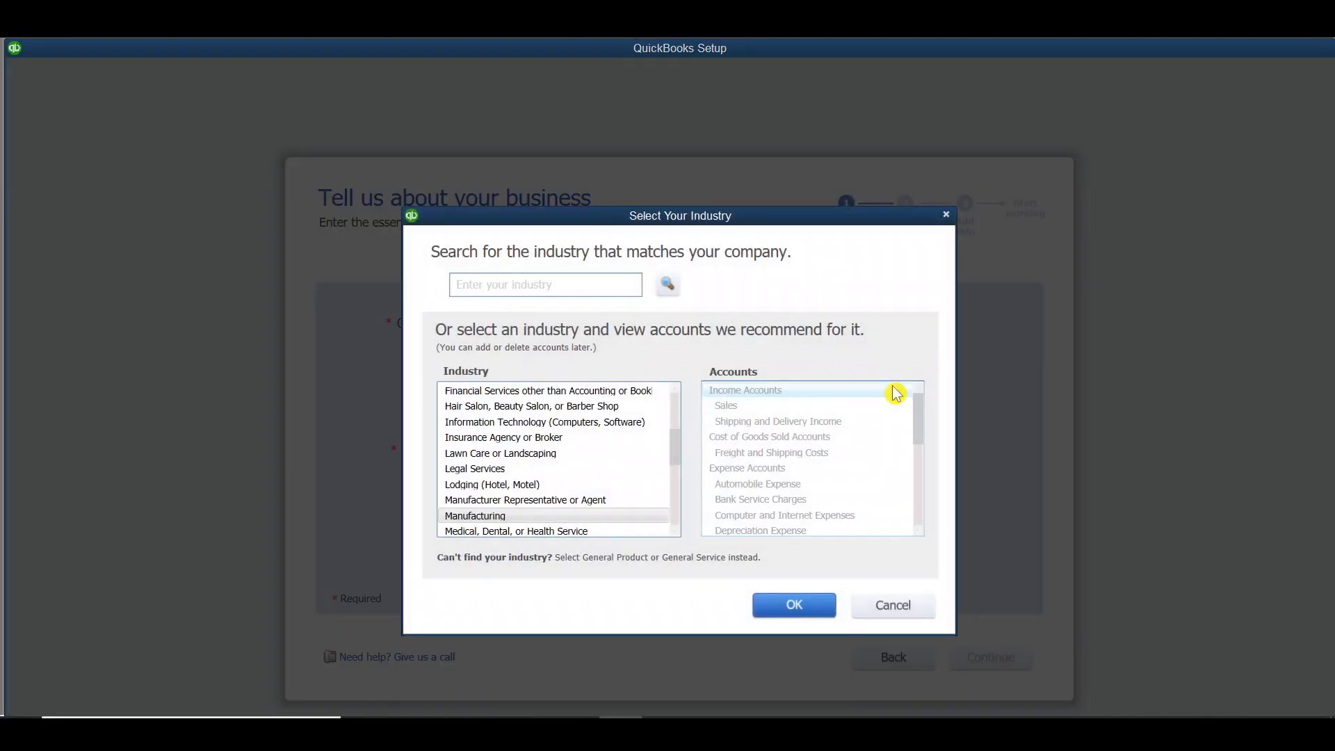
{"action": "left_click", "coordinate": [505, 505]}
{"action": "left_click", "coordinate": [496, 484]}
{"action": "left_click", "coordinate": [491, 469]}
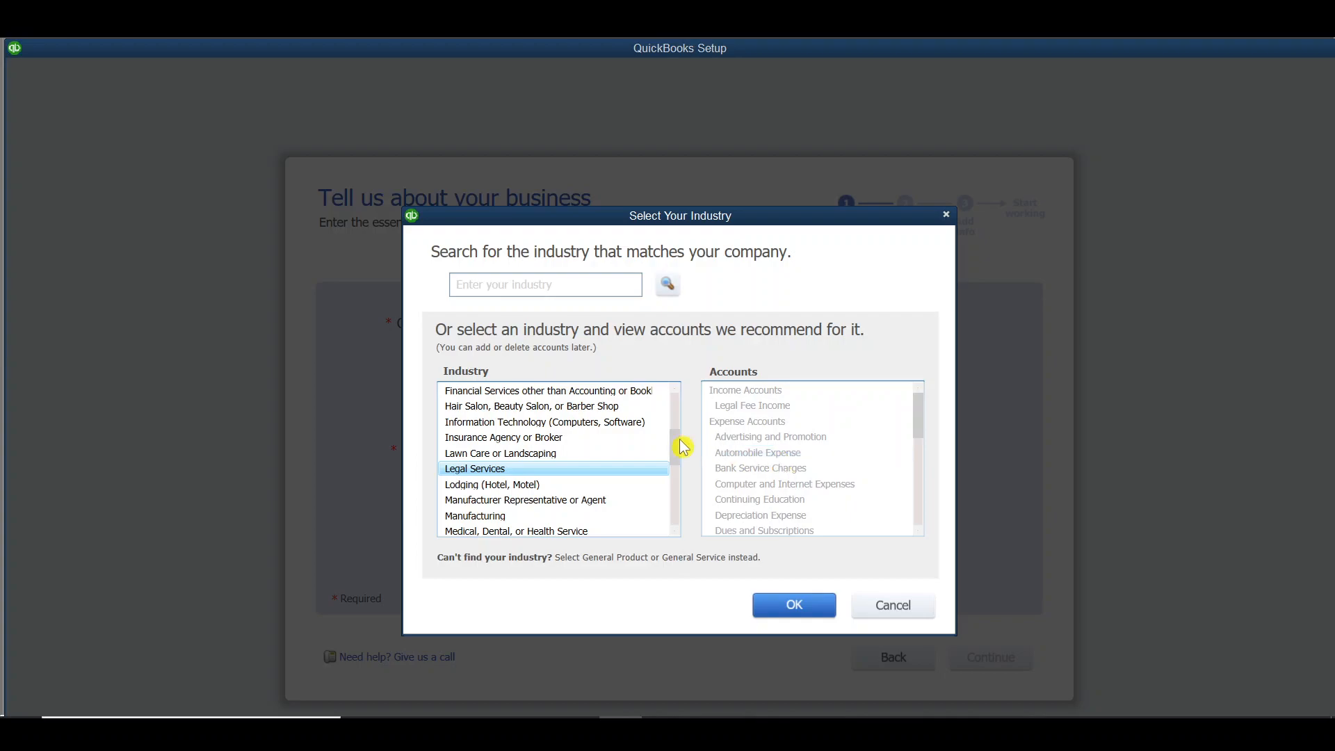
{"action": "left_click", "coordinate": [570, 392]}
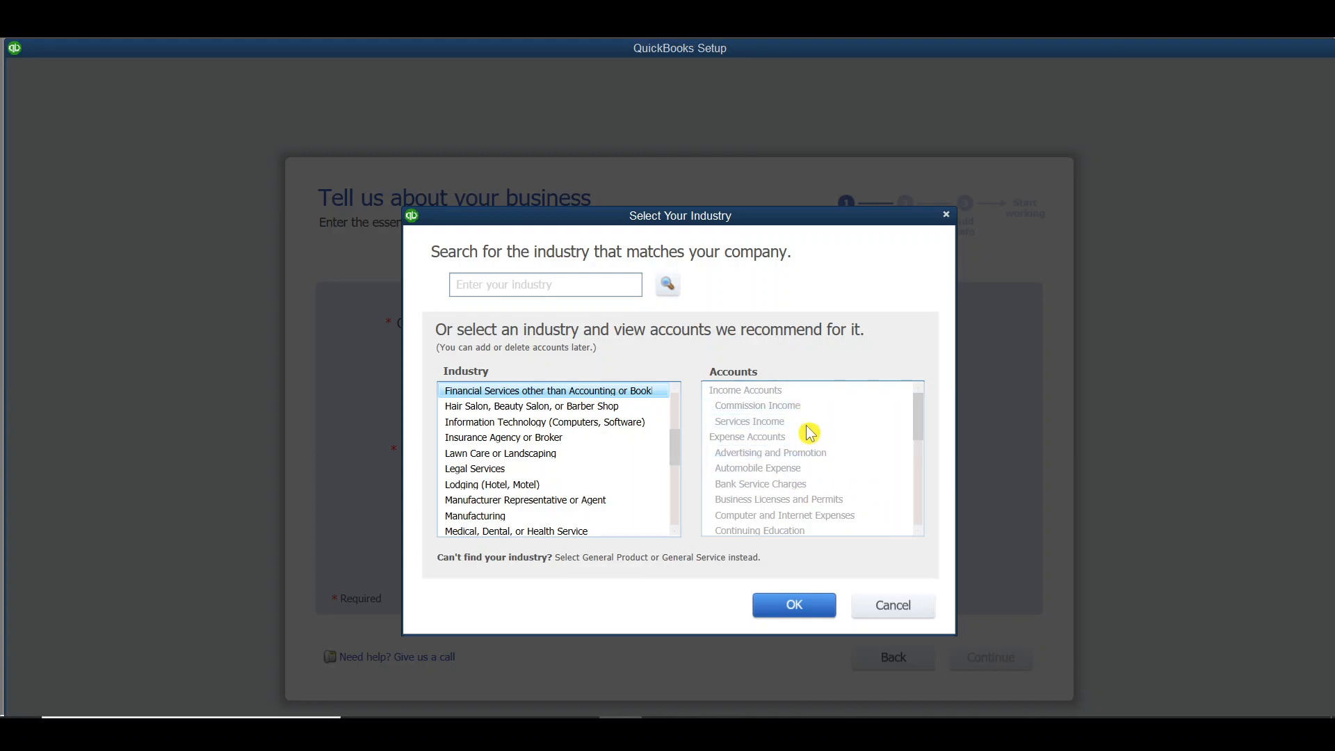
{"action": "left_click", "coordinate": [547, 409]}
{"action": "left_click", "coordinate": [549, 427]}
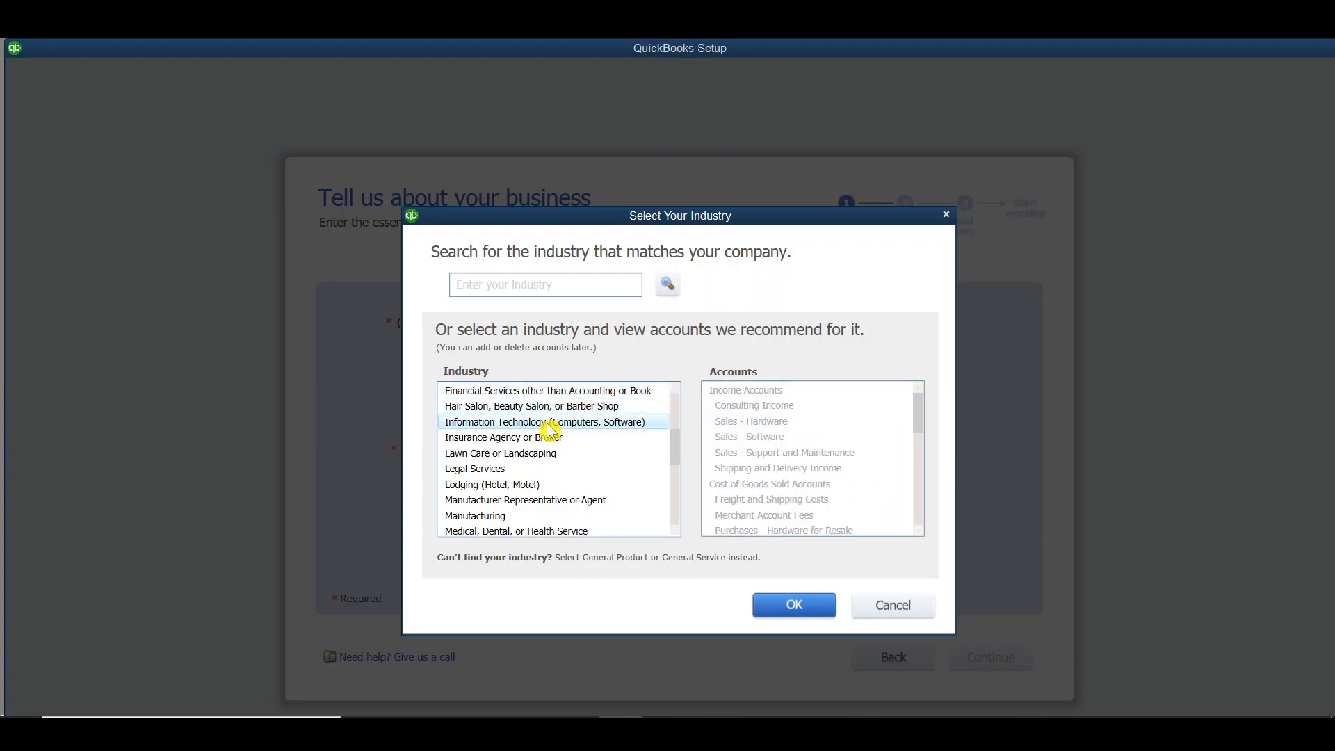
{"action": "left_click", "coordinate": [532, 438]}
{"action": "left_click", "coordinate": [525, 455]}
{"action": "left_click", "coordinate": [523, 470]}
{"action": "left_click", "coordinate": [530, 484]}
{"action": "left_click", "coordinate": [556, 500]}
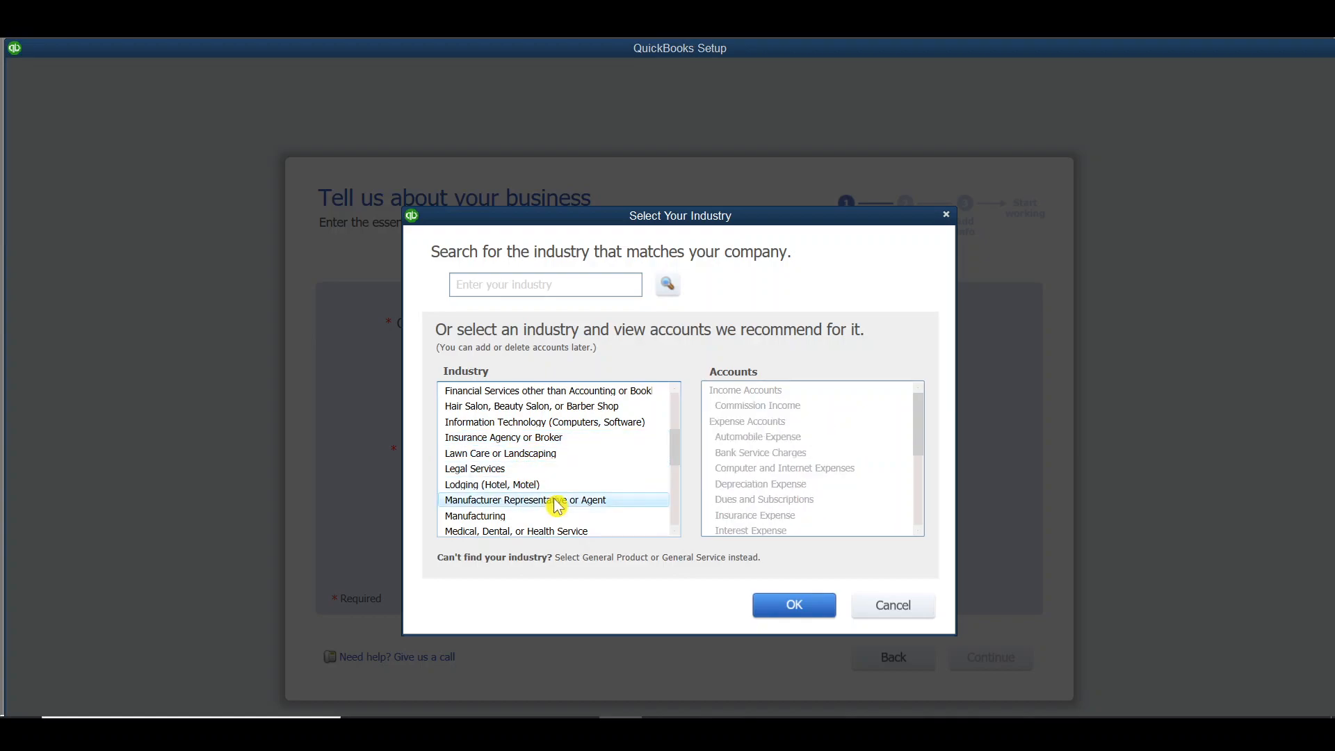
{"action": "left_click", "coordinate": [530, 516]}
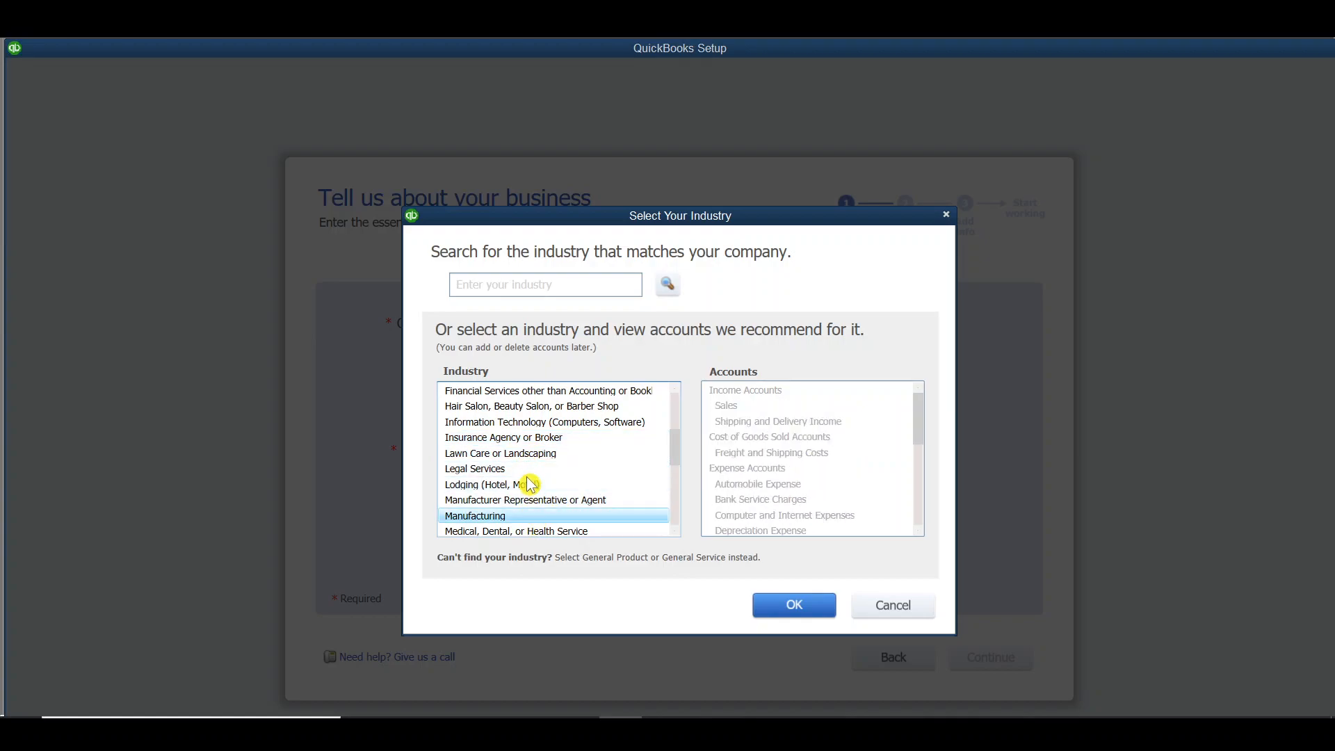
{"action": "left_click", "coordinate": [529, 442]}
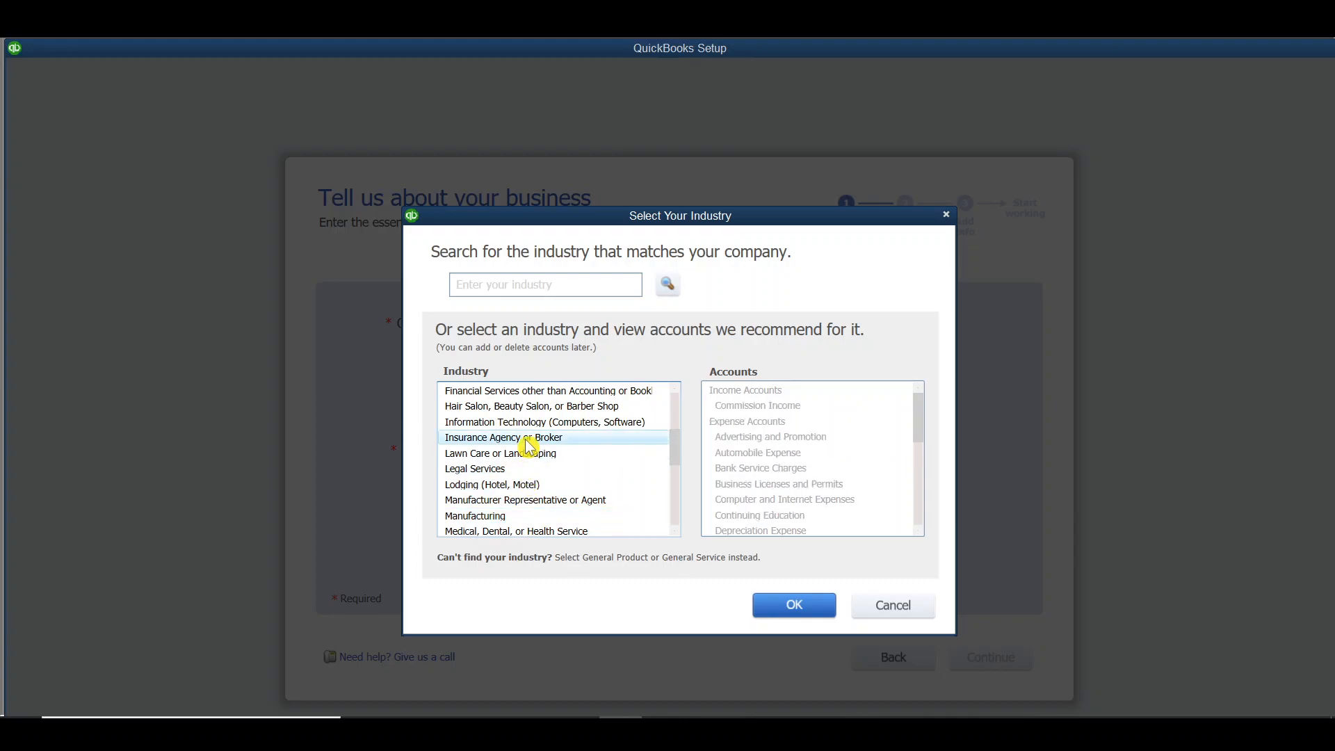
Step: Select Manufacturing as the industry, look over its recommended accounts and confirm the choice
{"action": "left_click", "coordinate": [523, 523]}
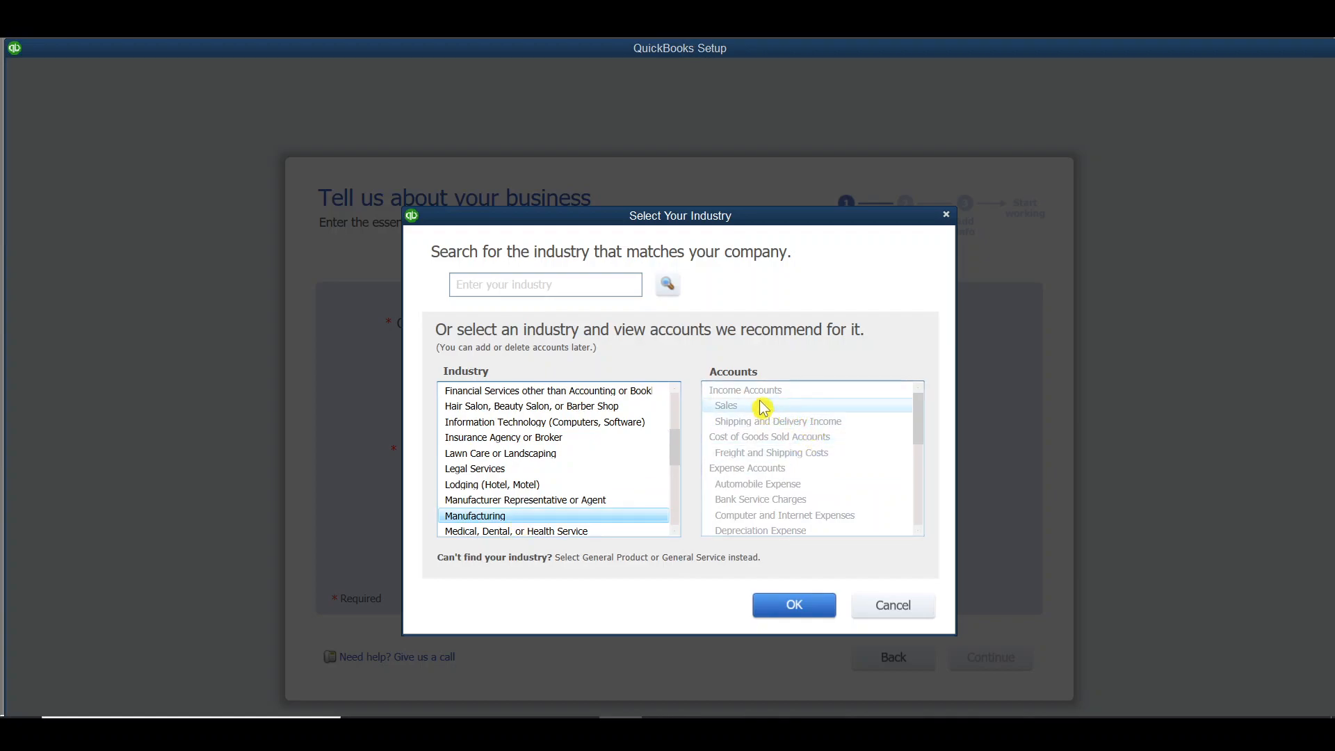
{"action": "mouse_move", "coordinate": [923, 420]}
{"action": "left_mouse_down"}
{"action": "mouse_move", "coordinate": [931, 508]}
{"action": "mouse_move", "coordinate": [927, 417]}
{"action": "left_mouse_up"}
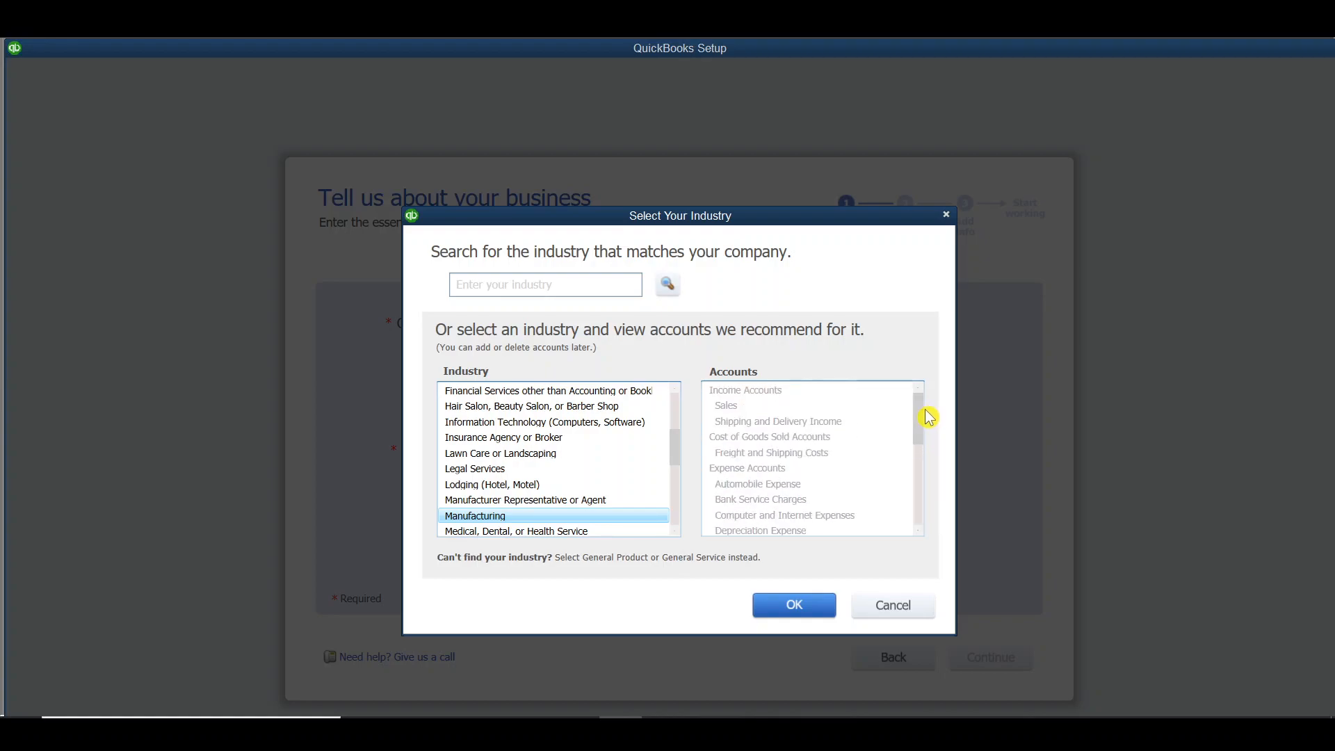
{"action": "left_click", "coordinate": [819, 606]}
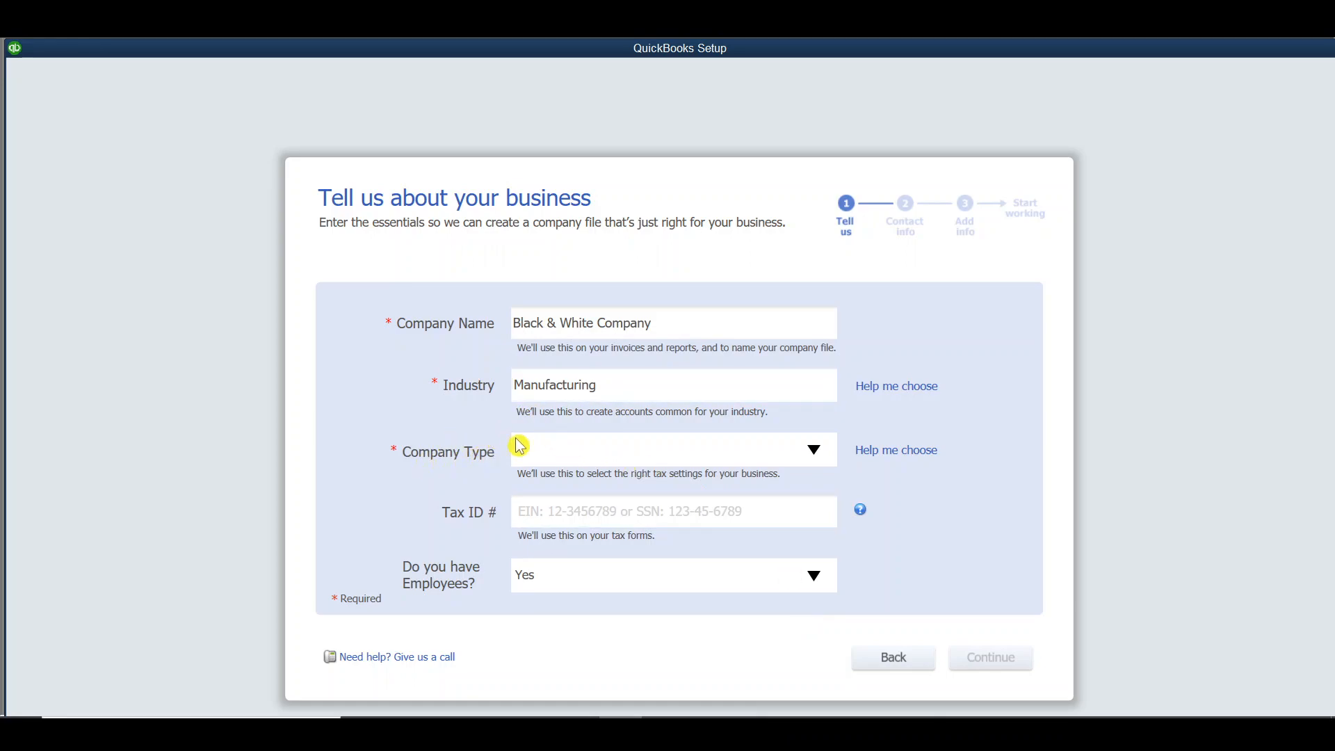
Step: Check the business type in the Excel workbook and set the company type to Corporation in QuickBooks Setup
{"action": "key", "text": "alt+Tab"}
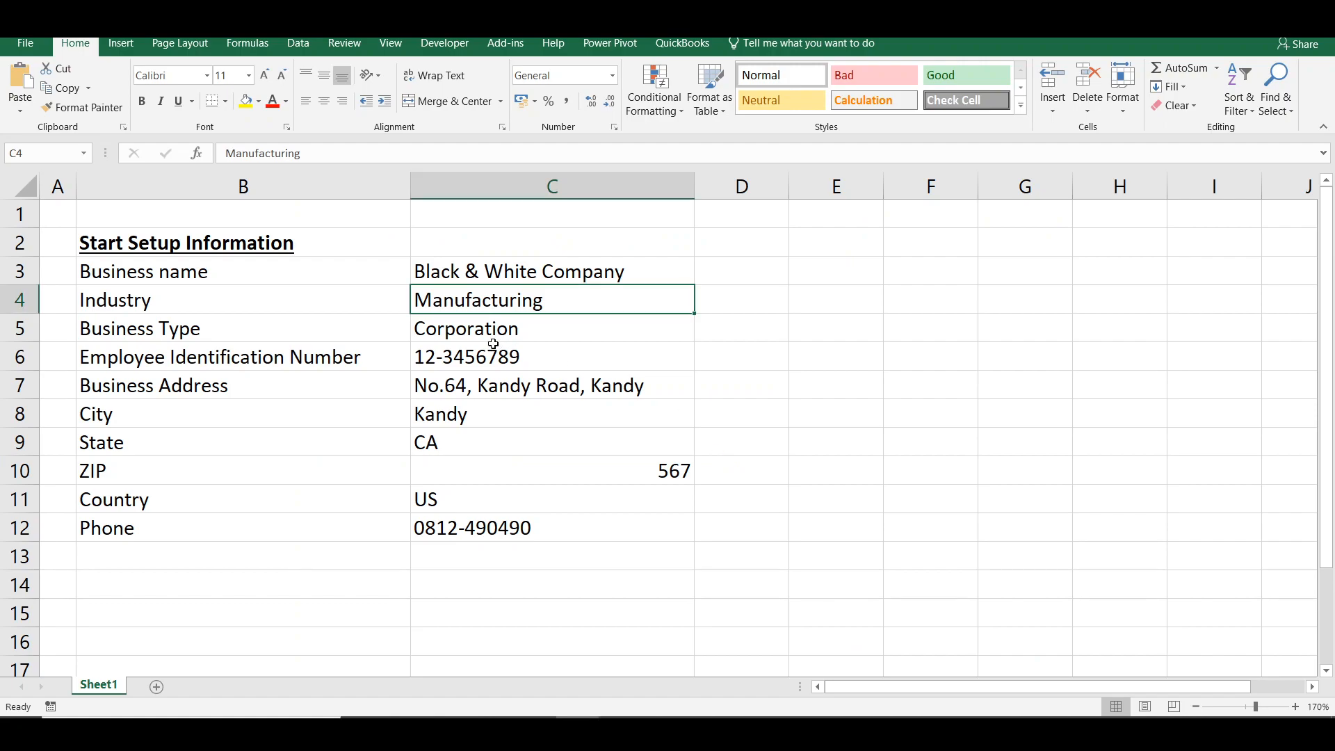
{"action": "left_click", "coordinate": [468, 328]}
{"action": "key", "text": "alt+Tab"}
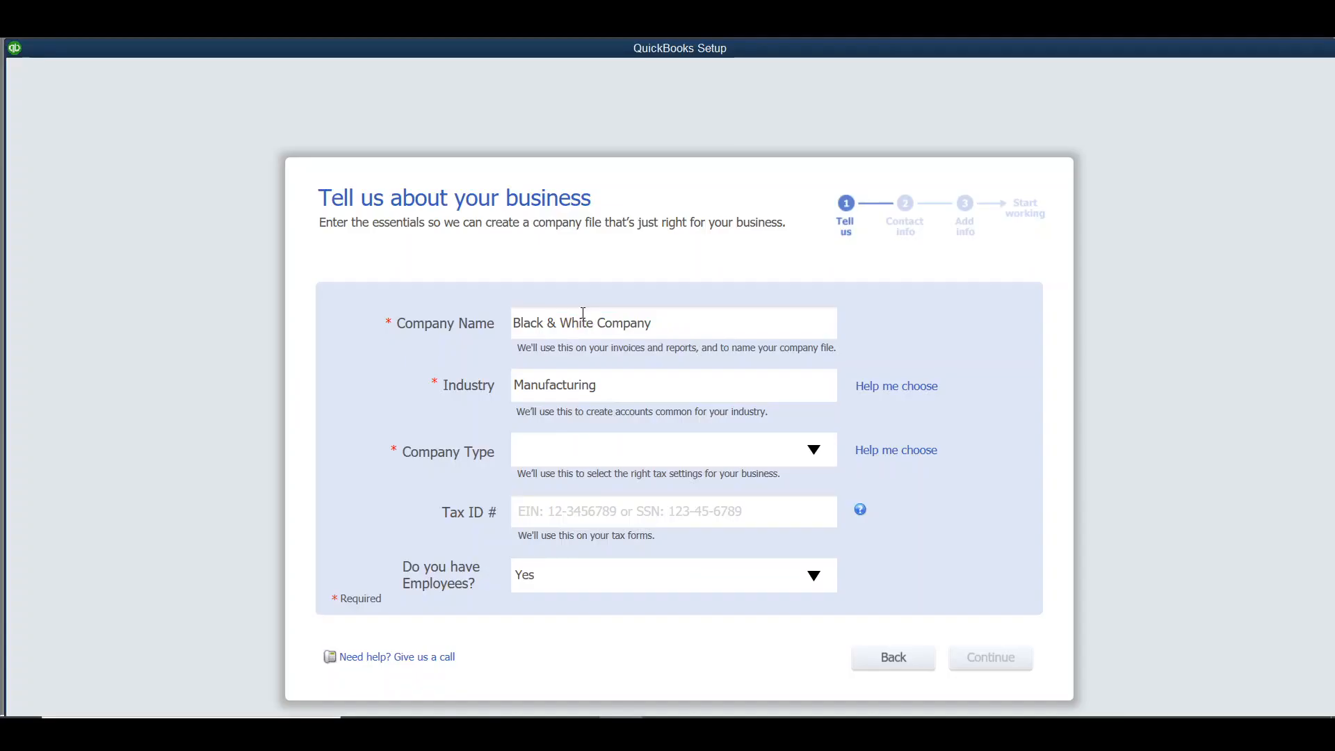
{"action": "left_click", "coordinate": [815, 454]}
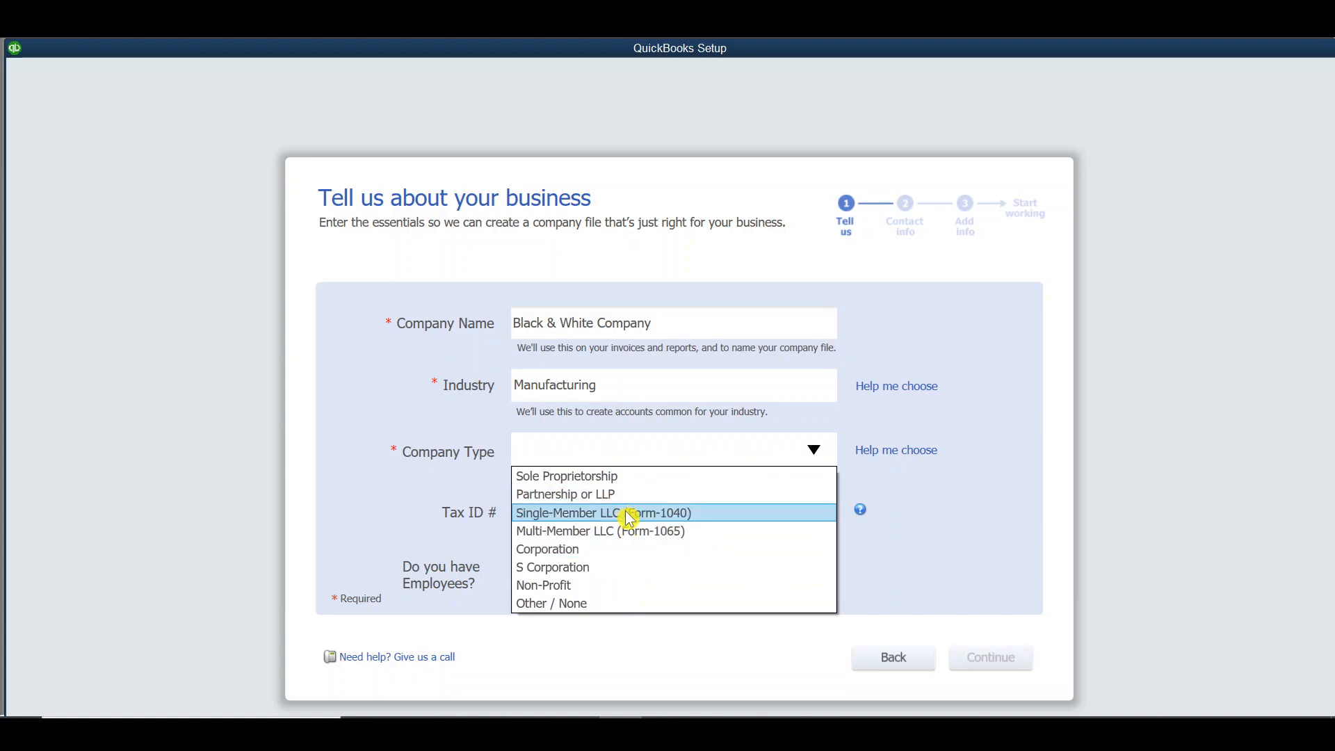
{"action": "left_click", "coordinate": [611, 557]}
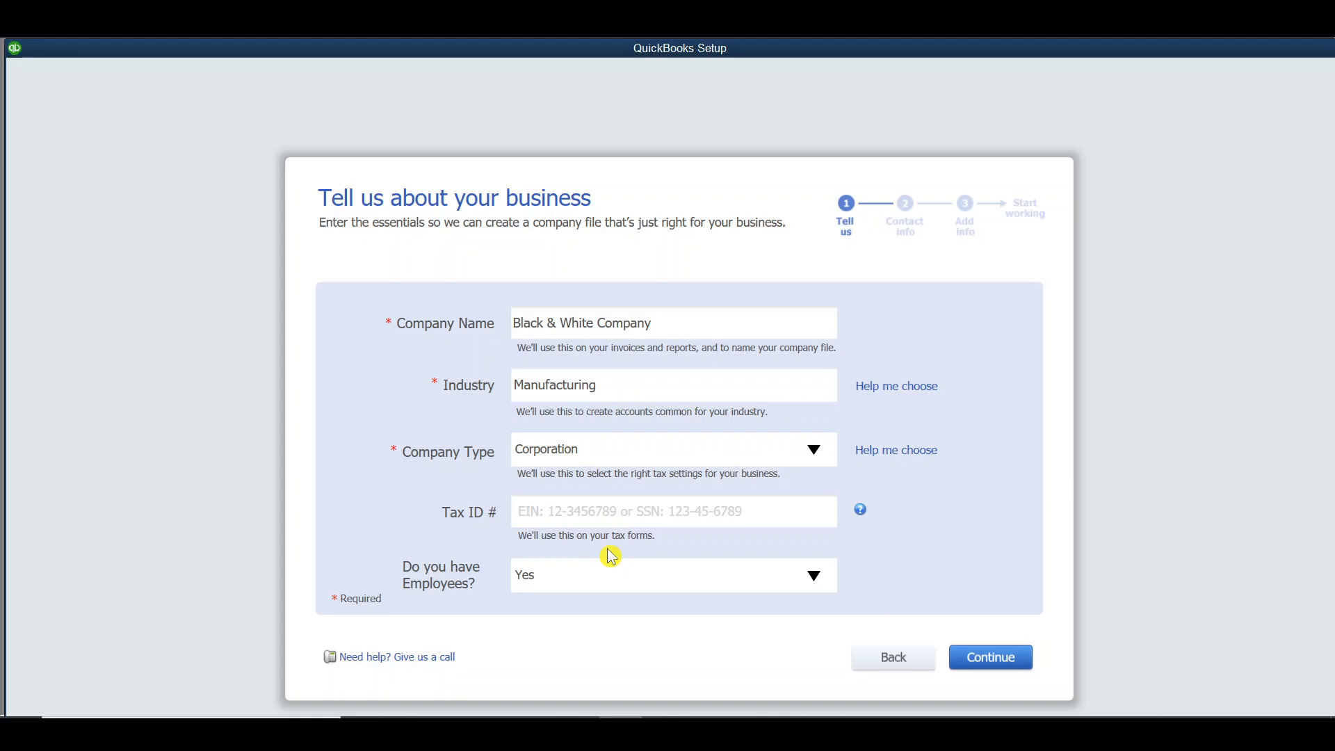
Step: Look up the identification number in the Excel workbook and enter it as the company's tax ID in QuickBooks Setup
{"action": "key", "text": "alt+Tab"}
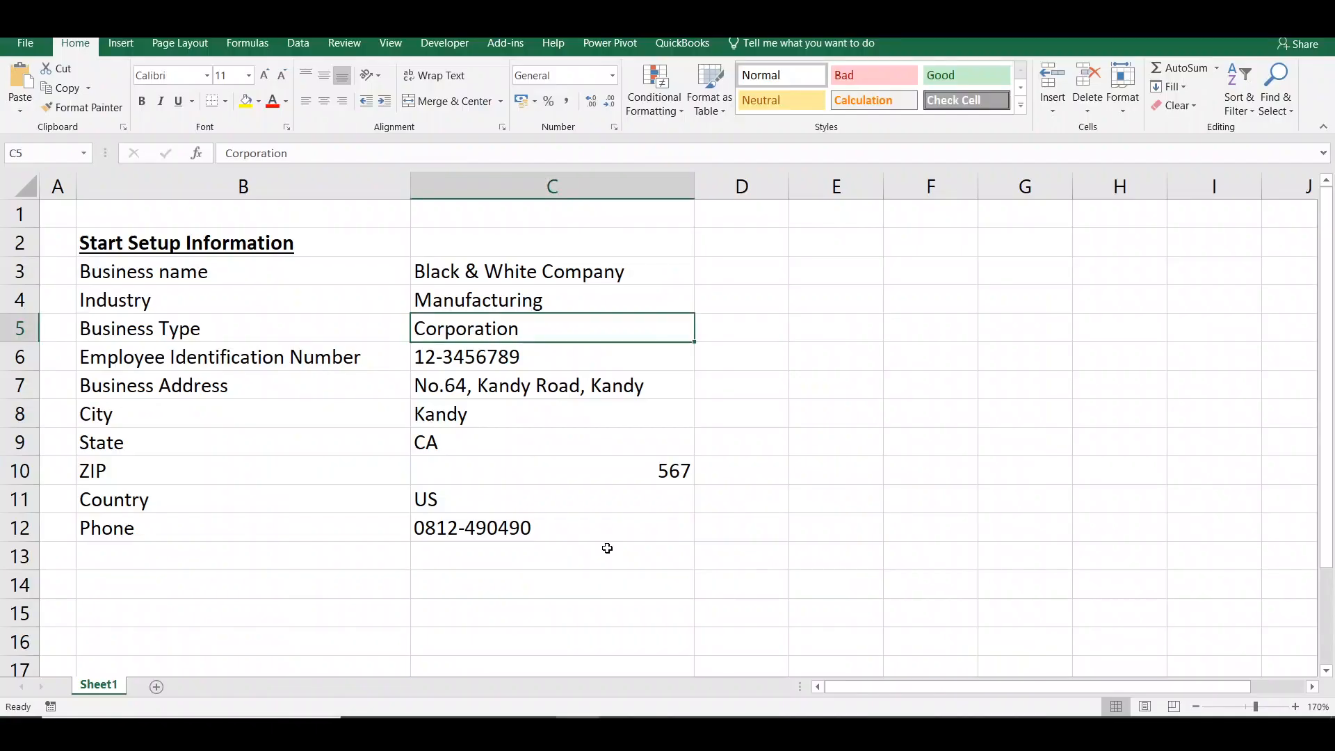
{"action": "left_click", "coordinate": [498, 359]}
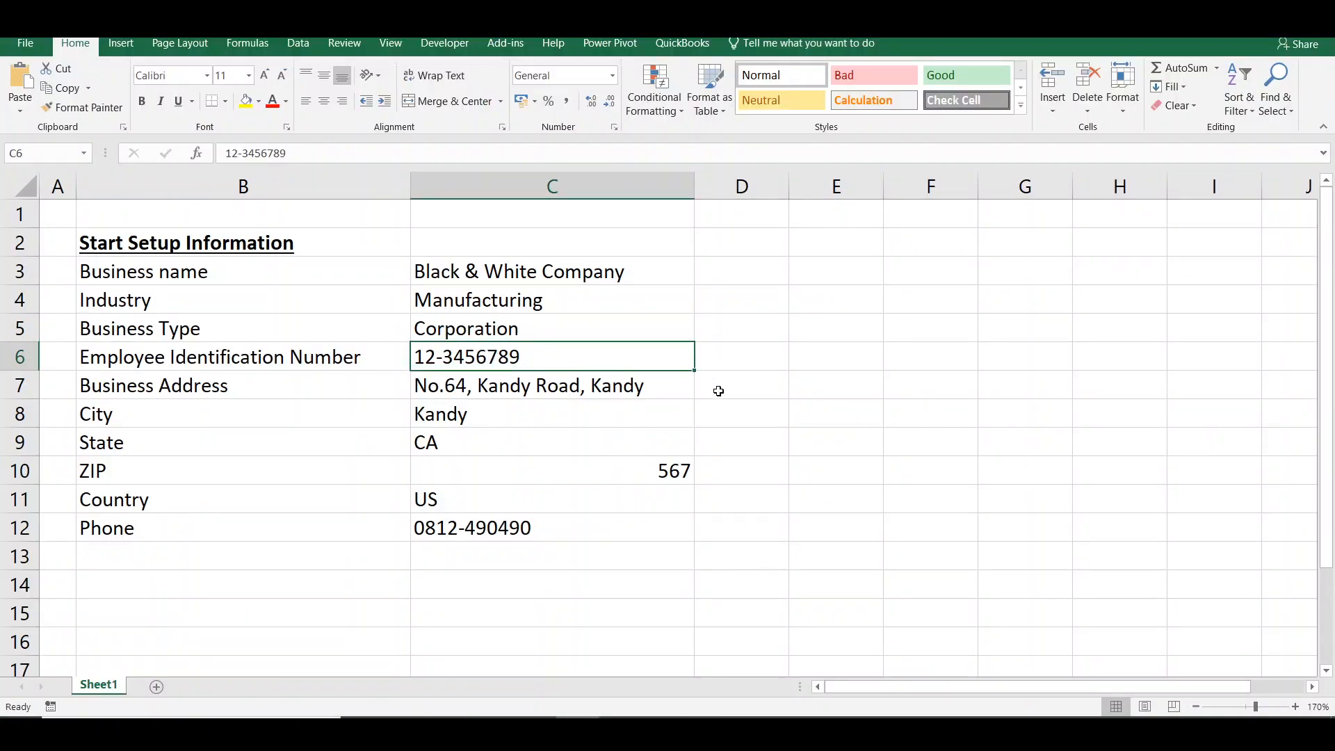
{"action": "key", "text": "alt+Tab"}
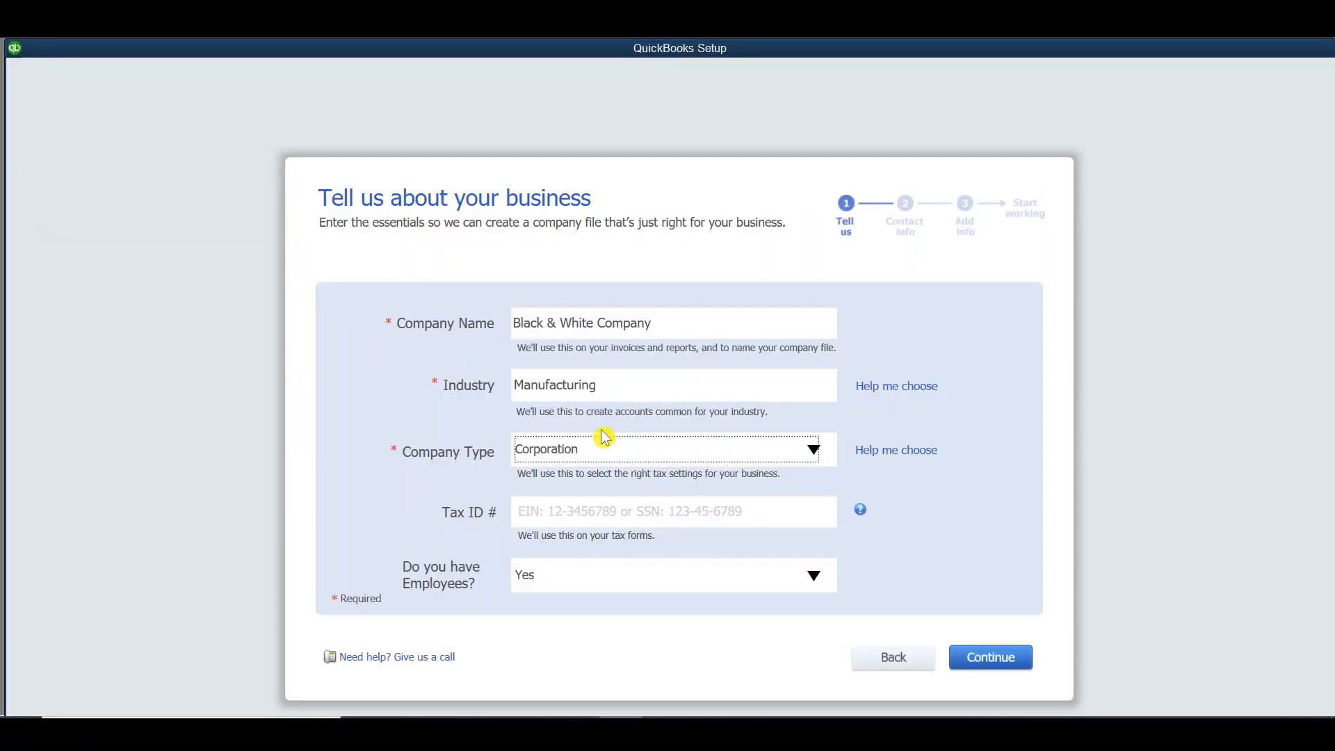
{"action": "left_click", "coordinate": [527, 511]}
{"action": "type", "text": "12-3456789"}
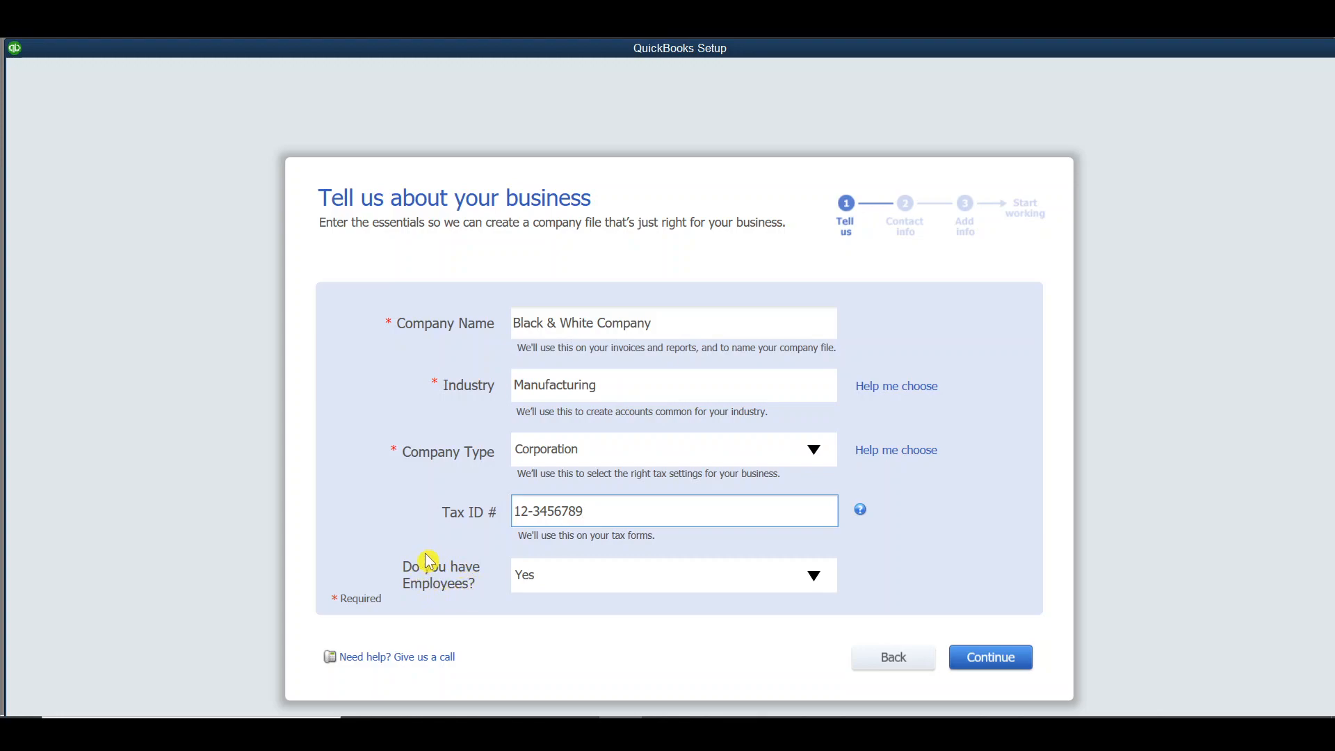
Step: Answer Yes to having employees and continue to the business contact information
{"action": "left_click", "coordinate": [815, 576]}
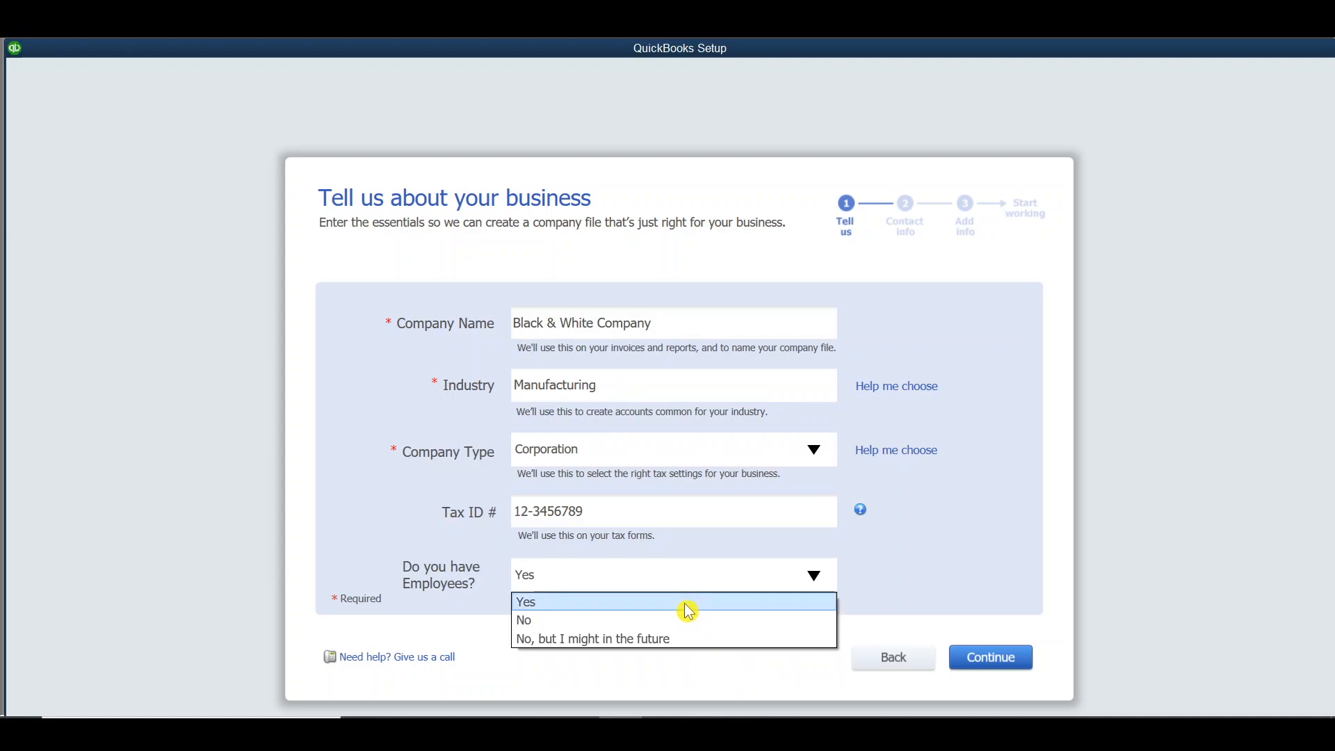
{"action": "left_click", "coordinate": [627, 612]}
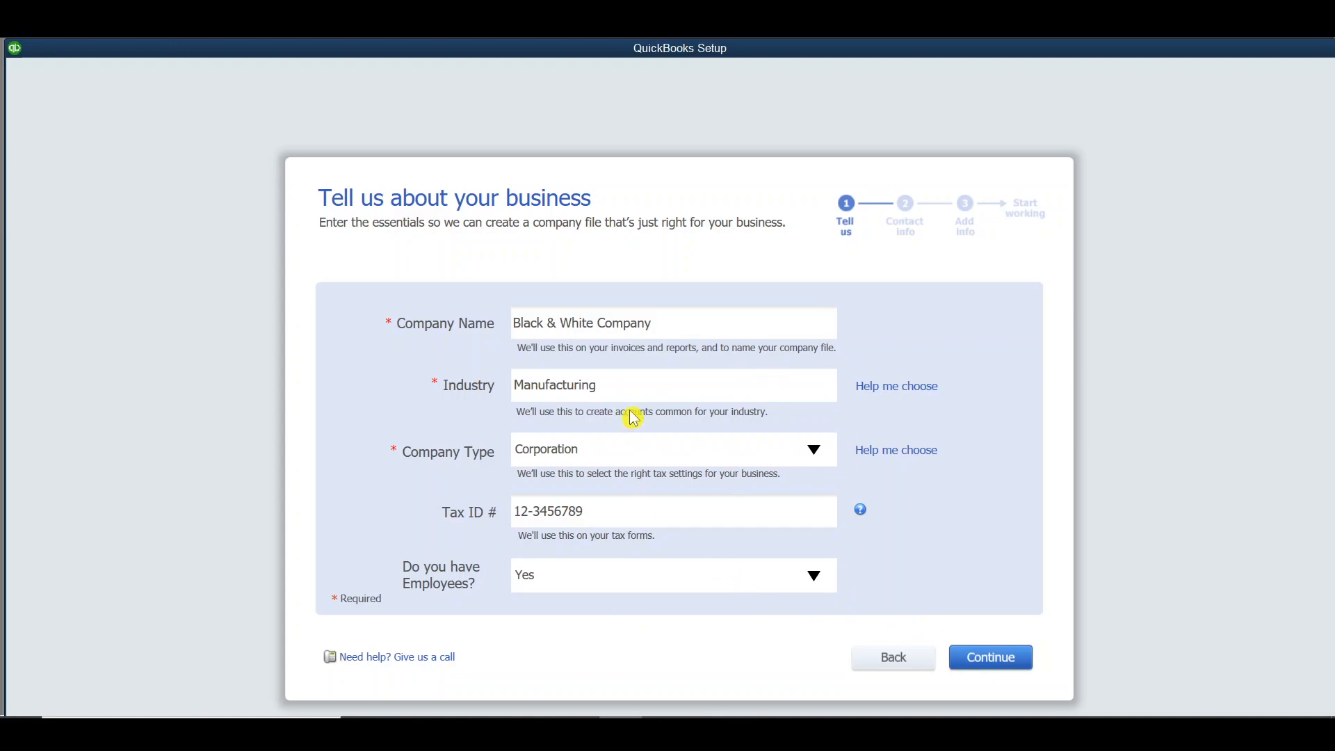
{"action": "left_click", "coordinate": [1003, 669]}
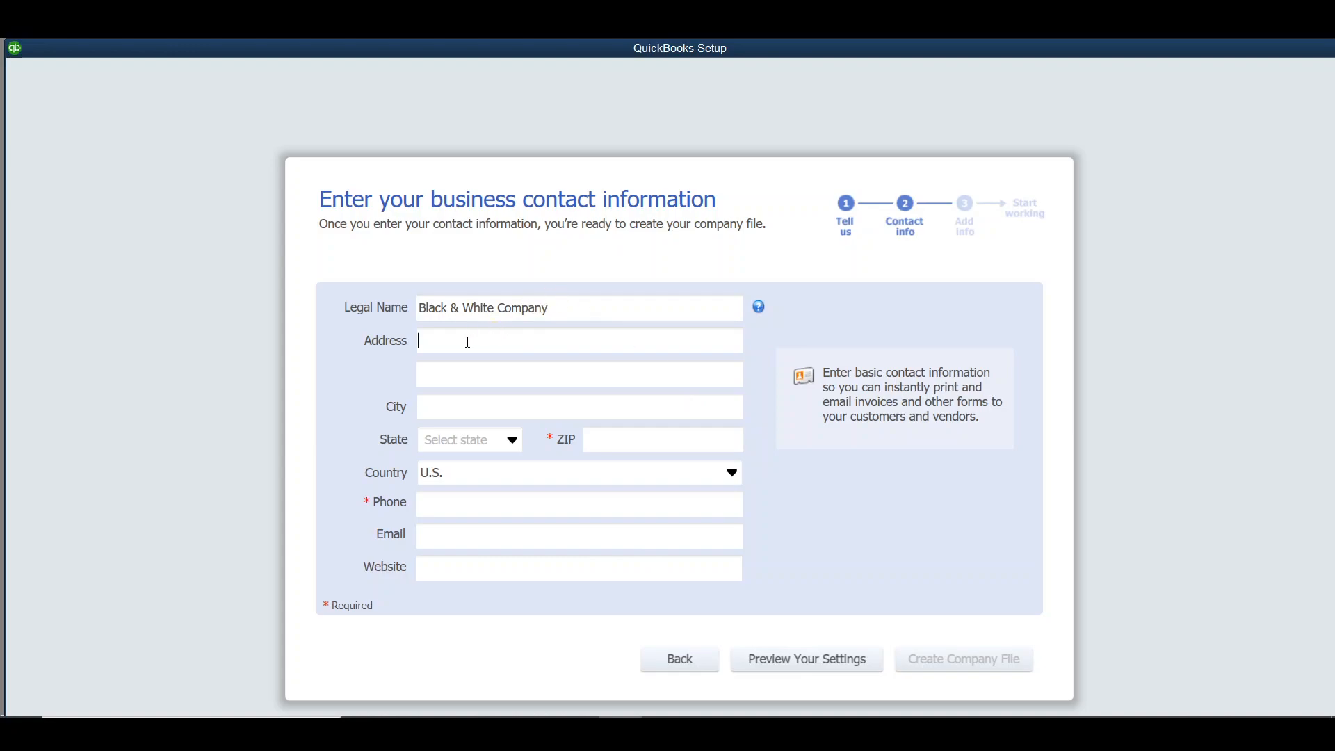
Step: Copy the business address from the Excel workbook into the first address line of the contact information in QuickBooks Setup
{"action": "key", "text": "alt+Tab"}
{"action": "left_click", "coordinate": [550, 351]}
{"action": "left_click", "coordinate": [514, 384]}
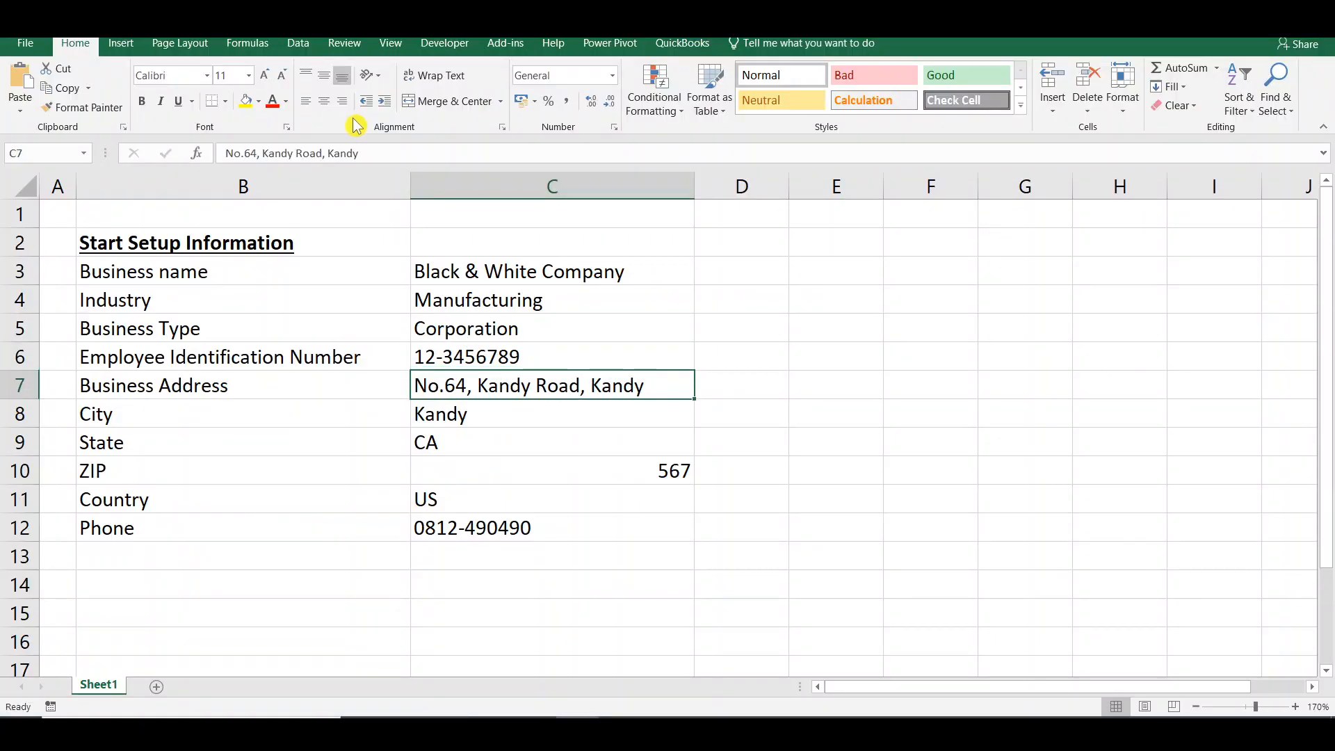
{"action": "left_click_drag", "start_coordinate": [359, 153], "coordinate": [218, 152]}
{"action": "key", "text": "ctrl+c"}
{"action": "key", "text": "alt+Tab"}
{"action": "key", "text": "ctrl+v"}
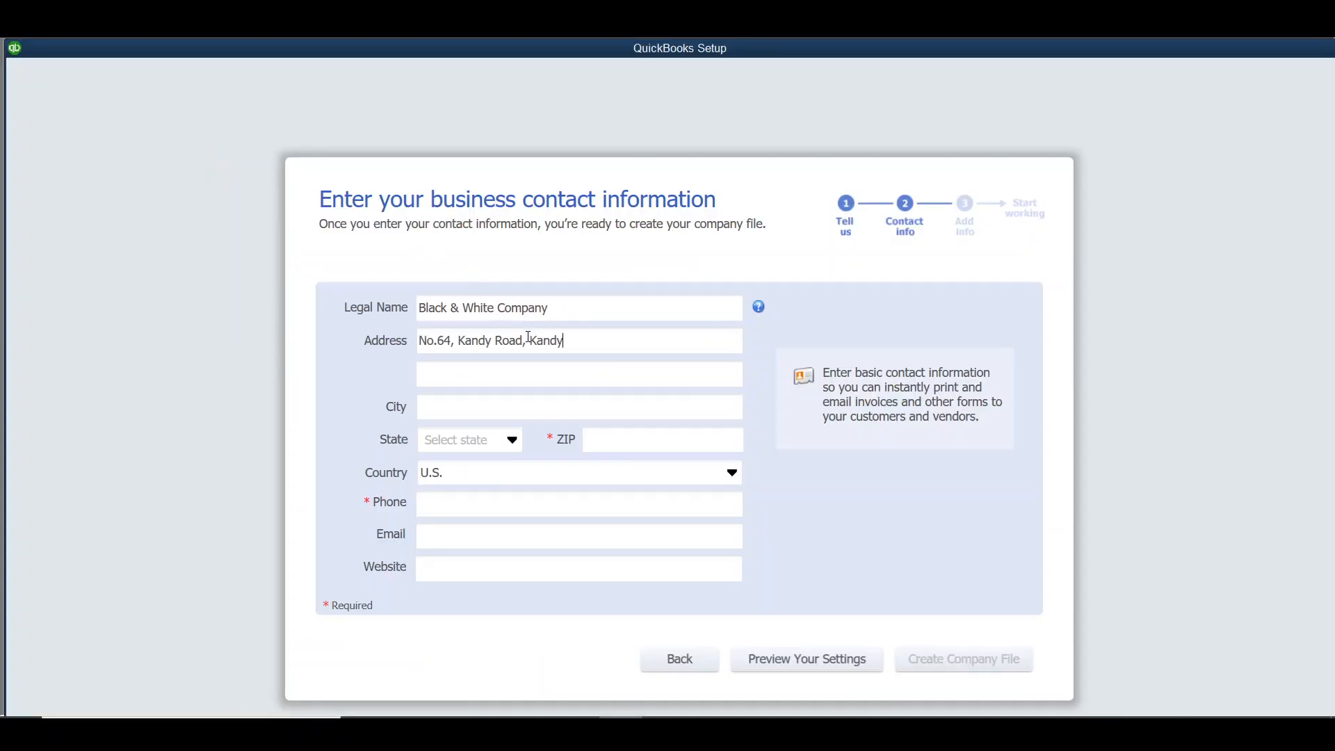
Step: Move the town name from the first address line to the second and fill in the city in the business contact information
{"action": "double_click", "coordinate": [529, 337]}
{"action": "key", "text": "BackSpace"}
{"action": "key", "text": "BackSpace"}
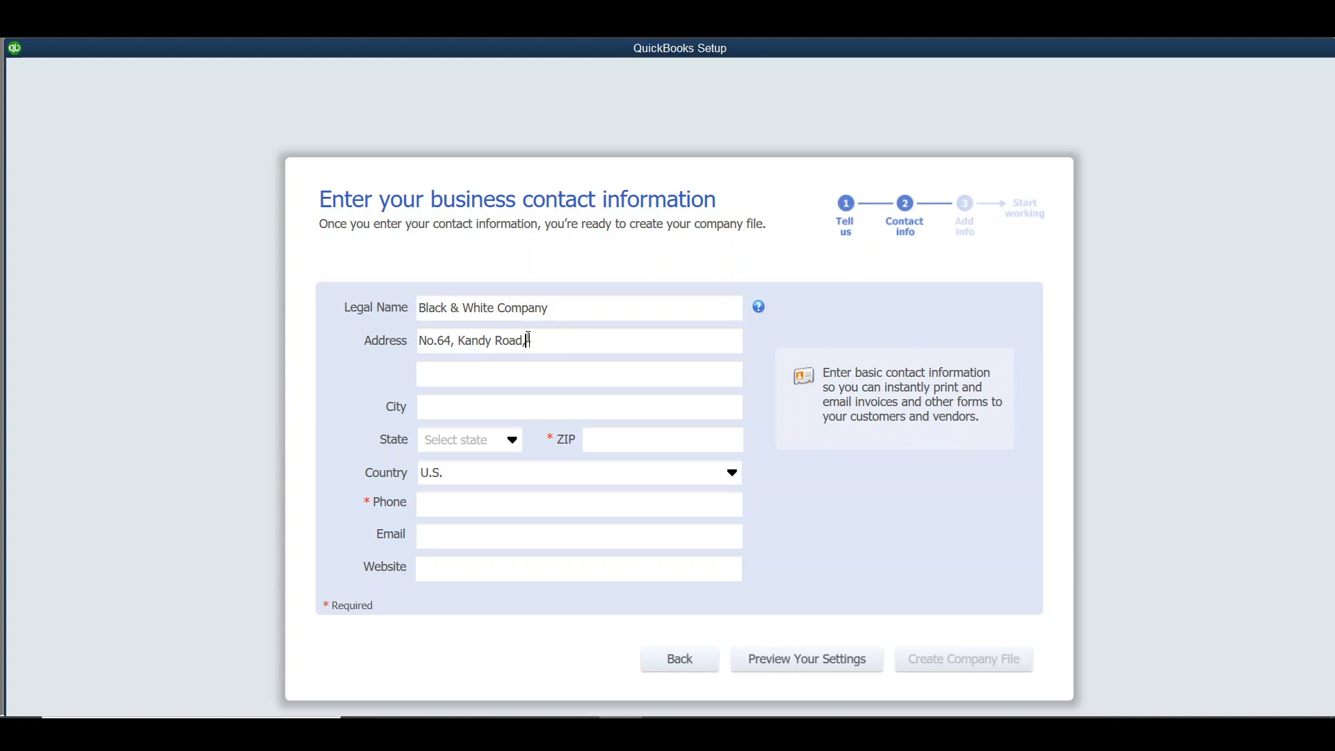
{"action": "key", "text": "Tab"}
{"action": "type", "text": "Kandy"}
{"action": "left_click", "coordinate": [436, 409]}
{"action": "type", "text": "Kandy"}
Step: Look up the state in the Excel workbook and set the state to CA in QuickBooks Setup
{"action": "key", "text": "alt+Tab"}
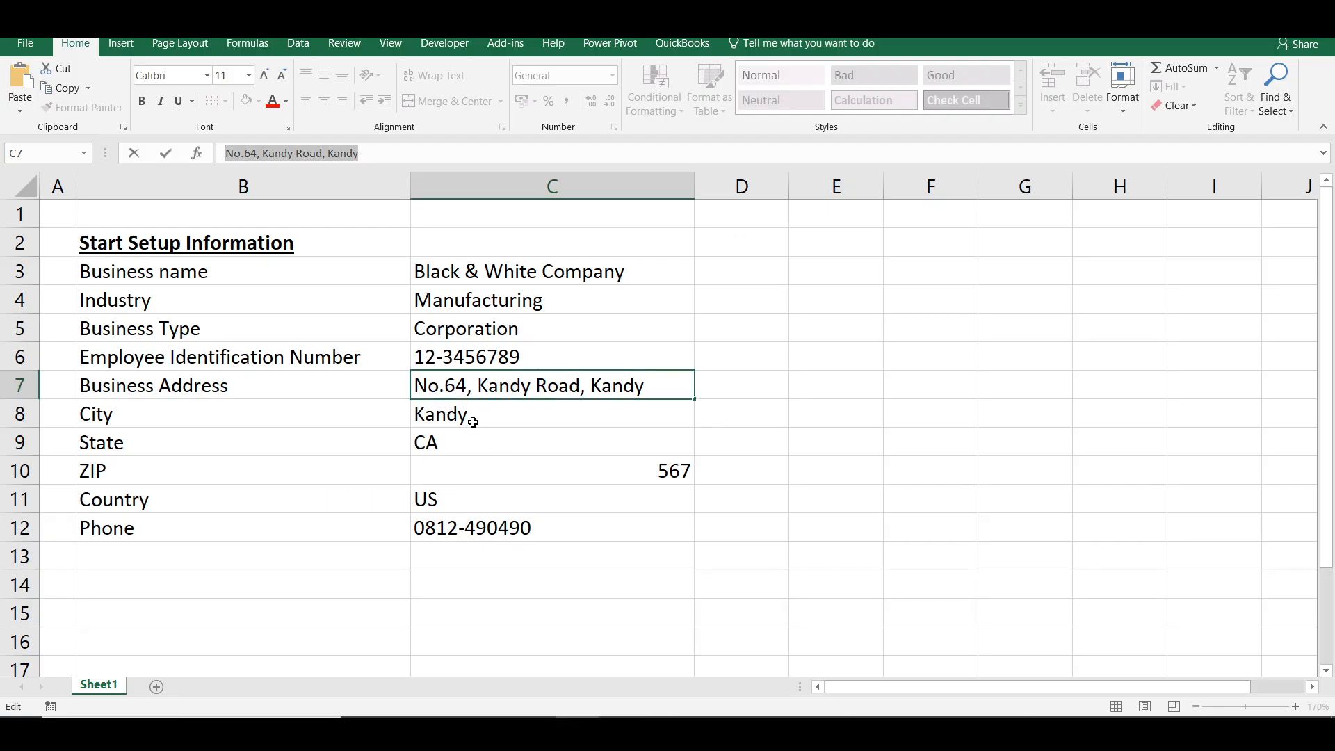
{"action": "left_click", "coordinate": [462, 441]}
{"action": "key", "text": "alt+Tab"}
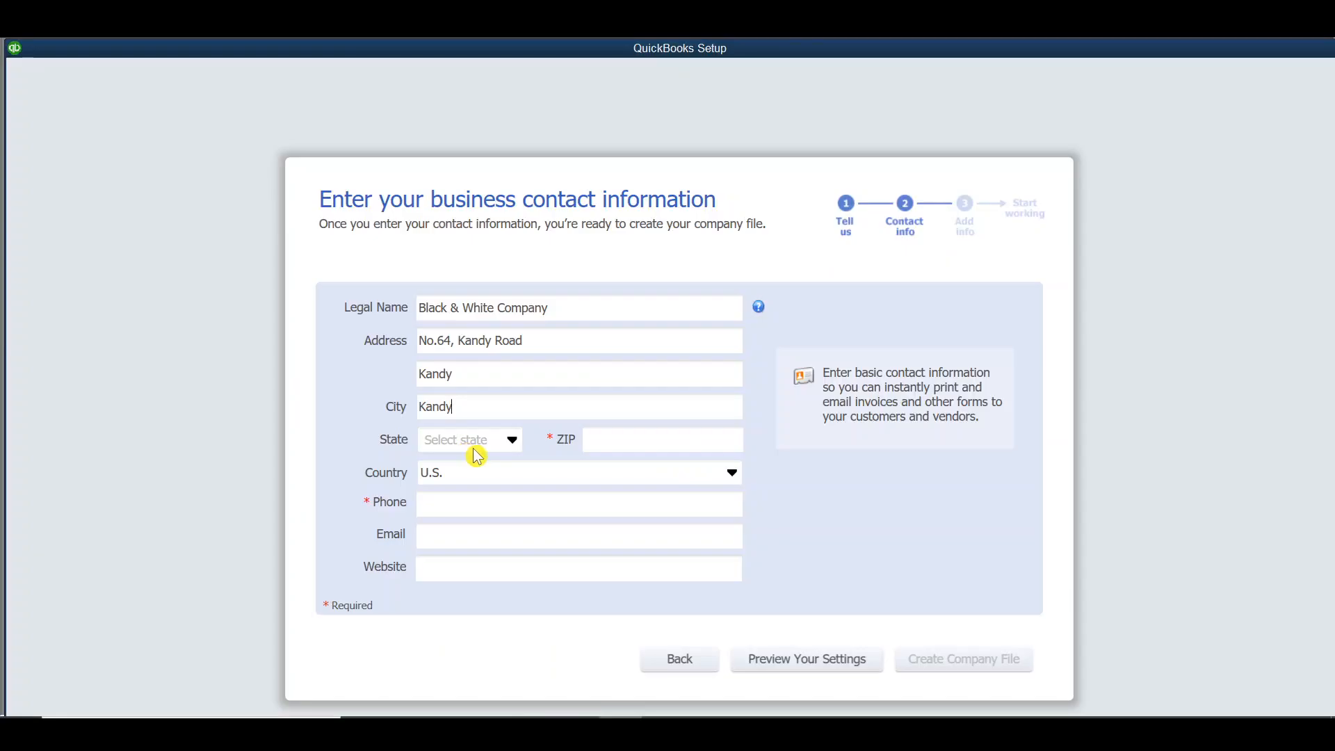
{"action": "left_click", "coordinate": [513, 444]}
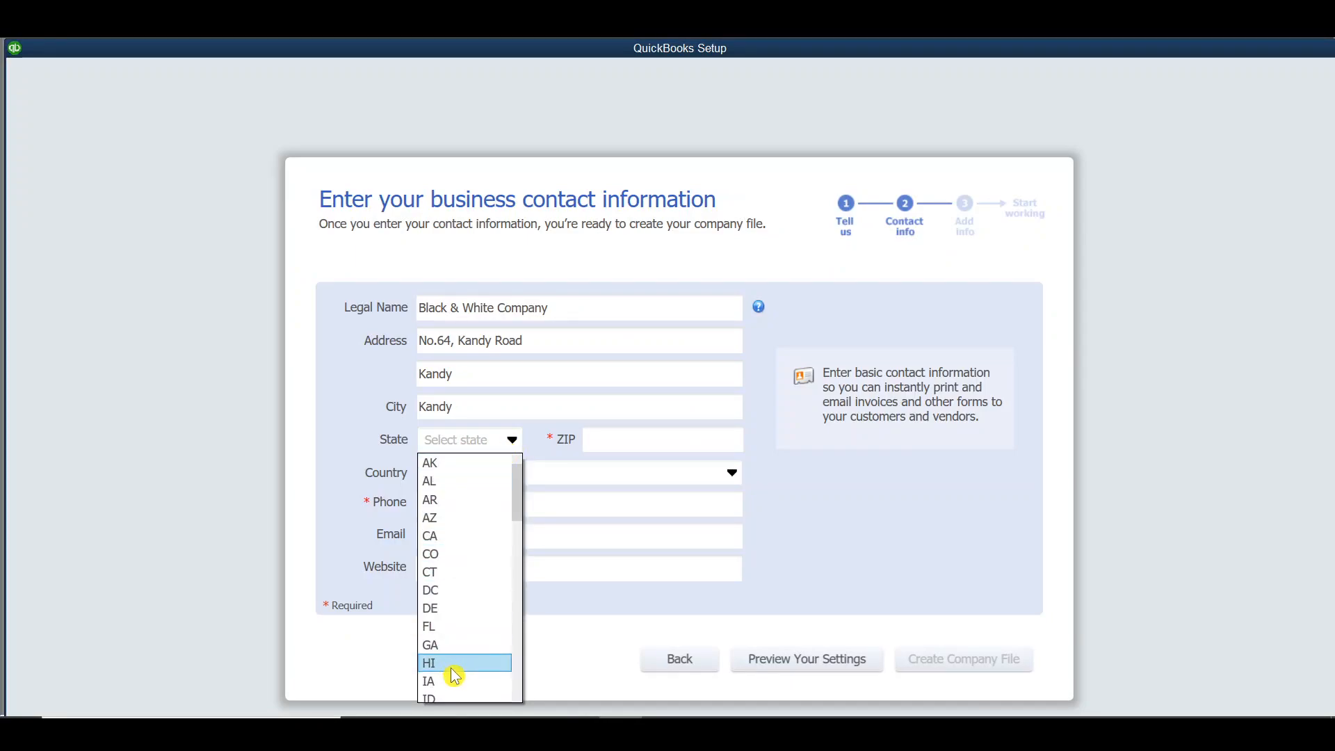
{"action": "left_click", "coordinate": [436, 537]}
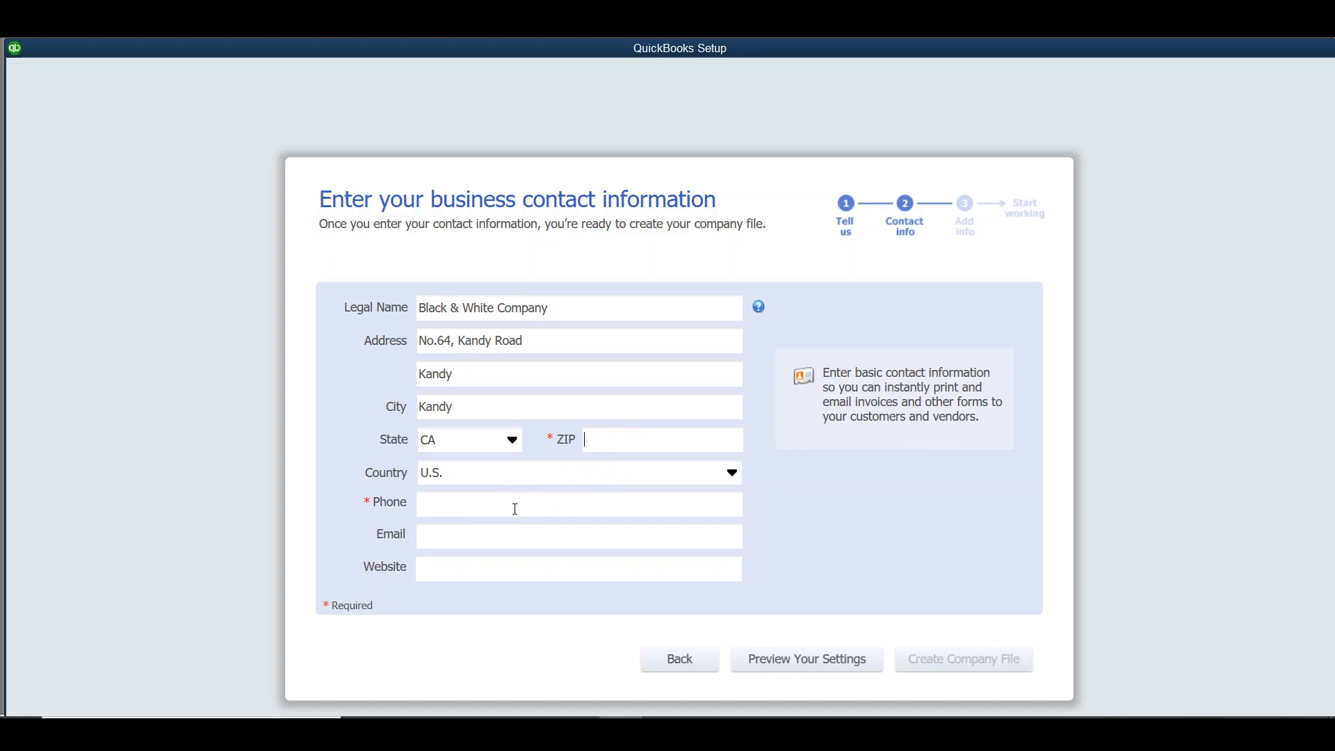
Step: Check the ZIP in the Excel workbook and enter the four-digit ZIP code with a leading zero in QuickBooks Setup
{"action": "key", "text": "alt+Tab"}
{"action": "key", "text": "alt+Tab"}
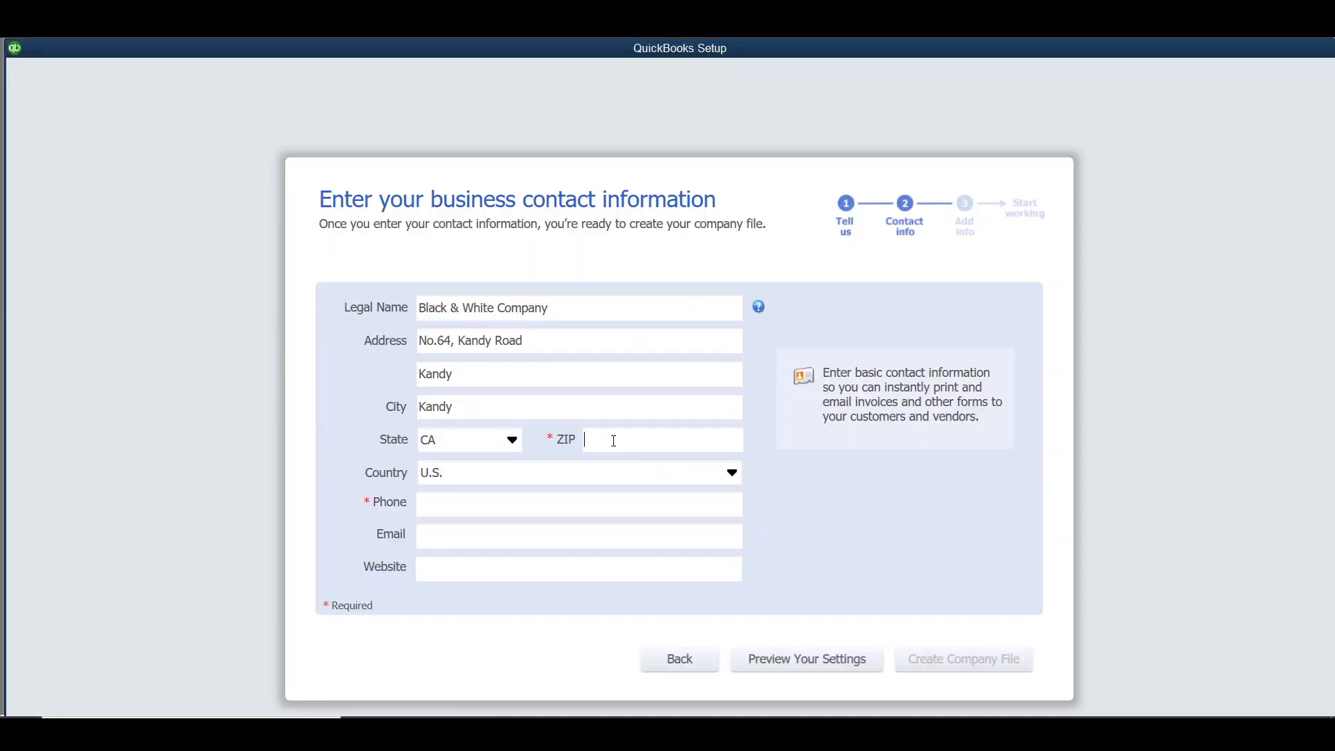
{"action": "type", "text": "0567"}
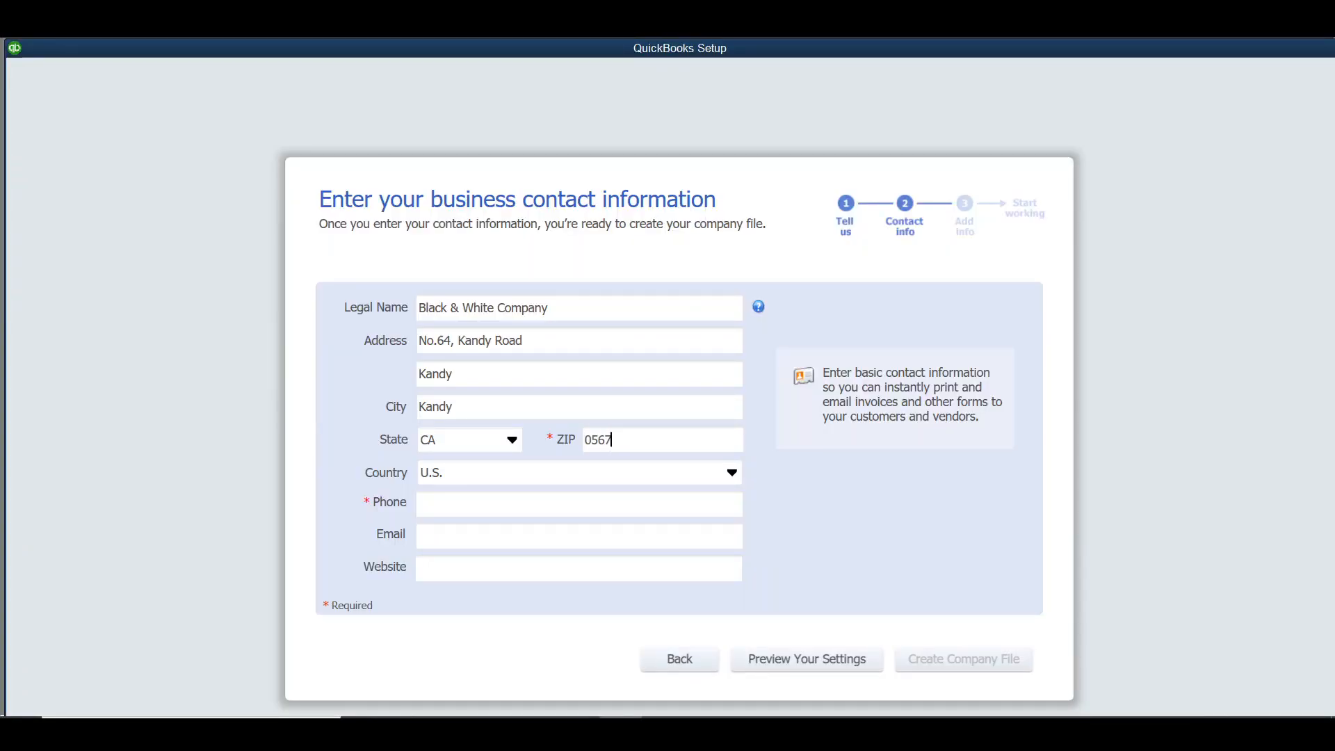
{"action": "key", "text": "alt+Tab"}
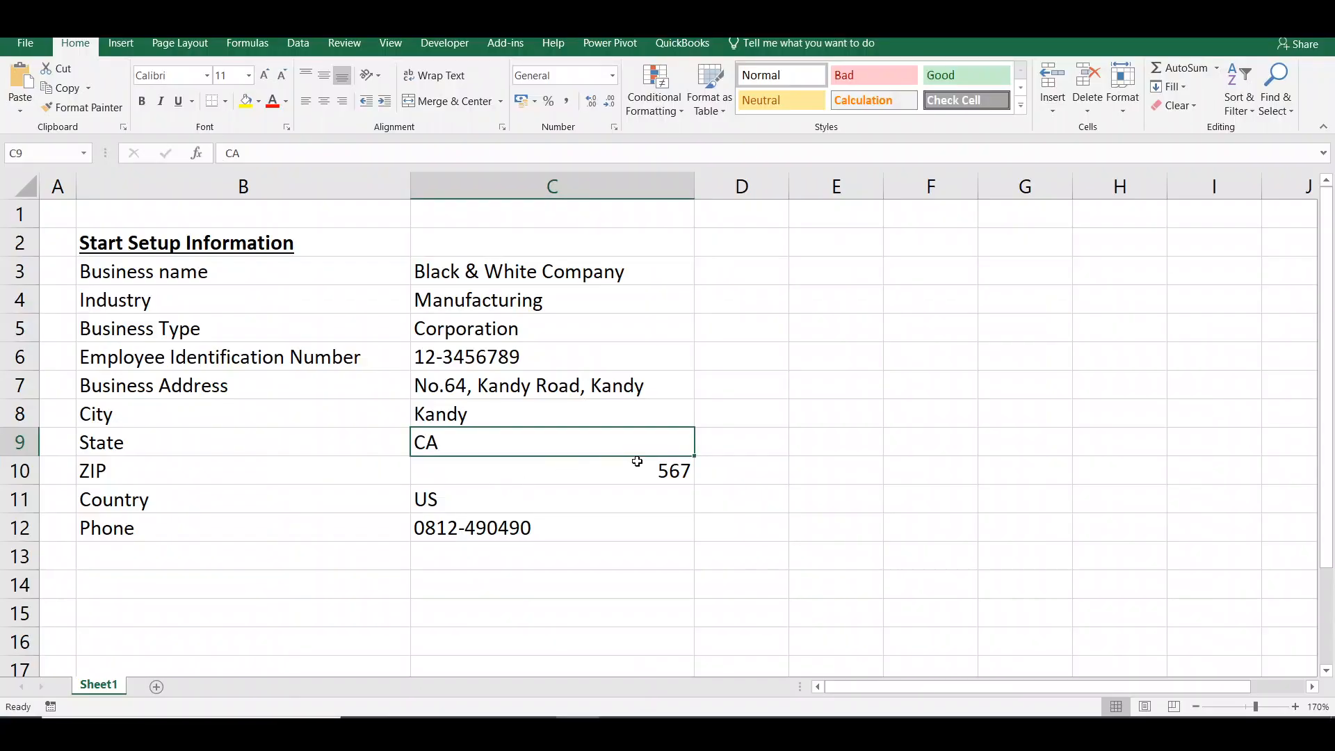
{"action": "key", "text": "alt+Tab"}
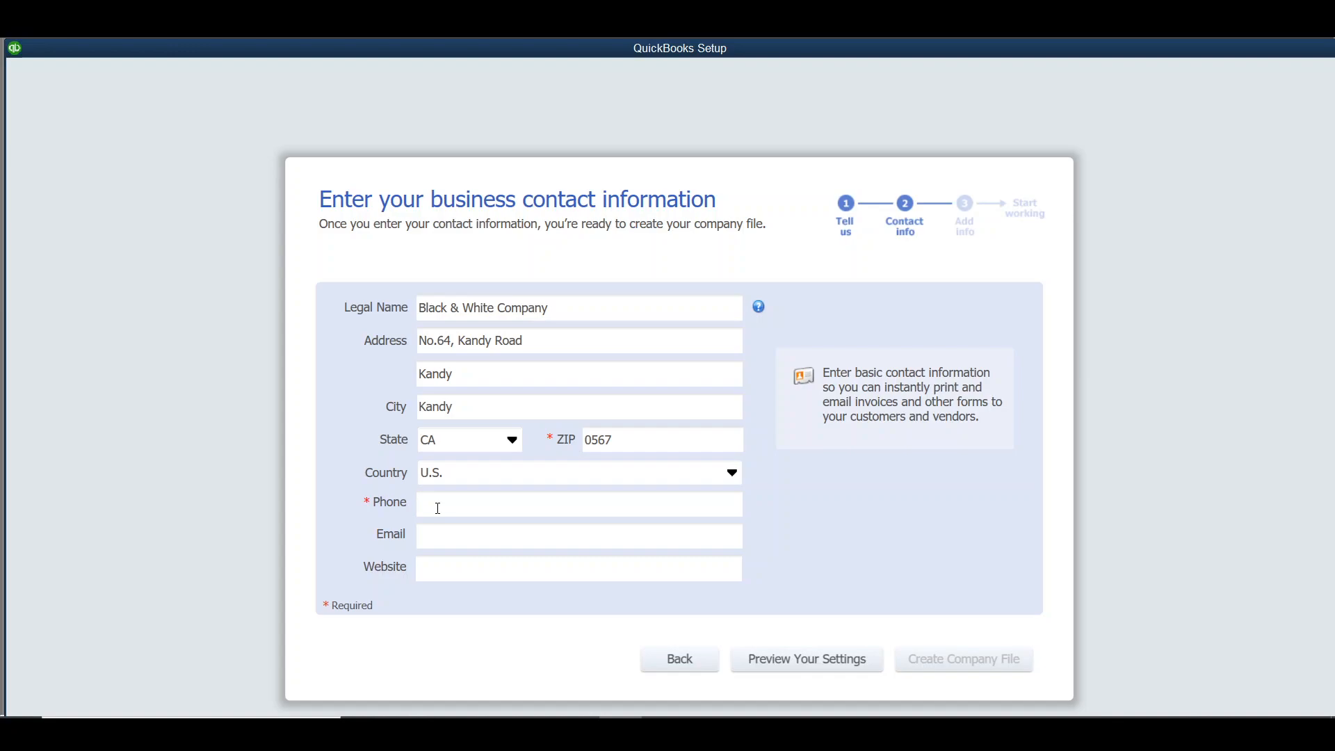
Step: Copy the phone number from the Excel workbook into the business contact information in QuickBooks Setup
{"action": "key", "text": "alt+Tab"}
{"action": "left_click", "coordinate": [453, 530]}
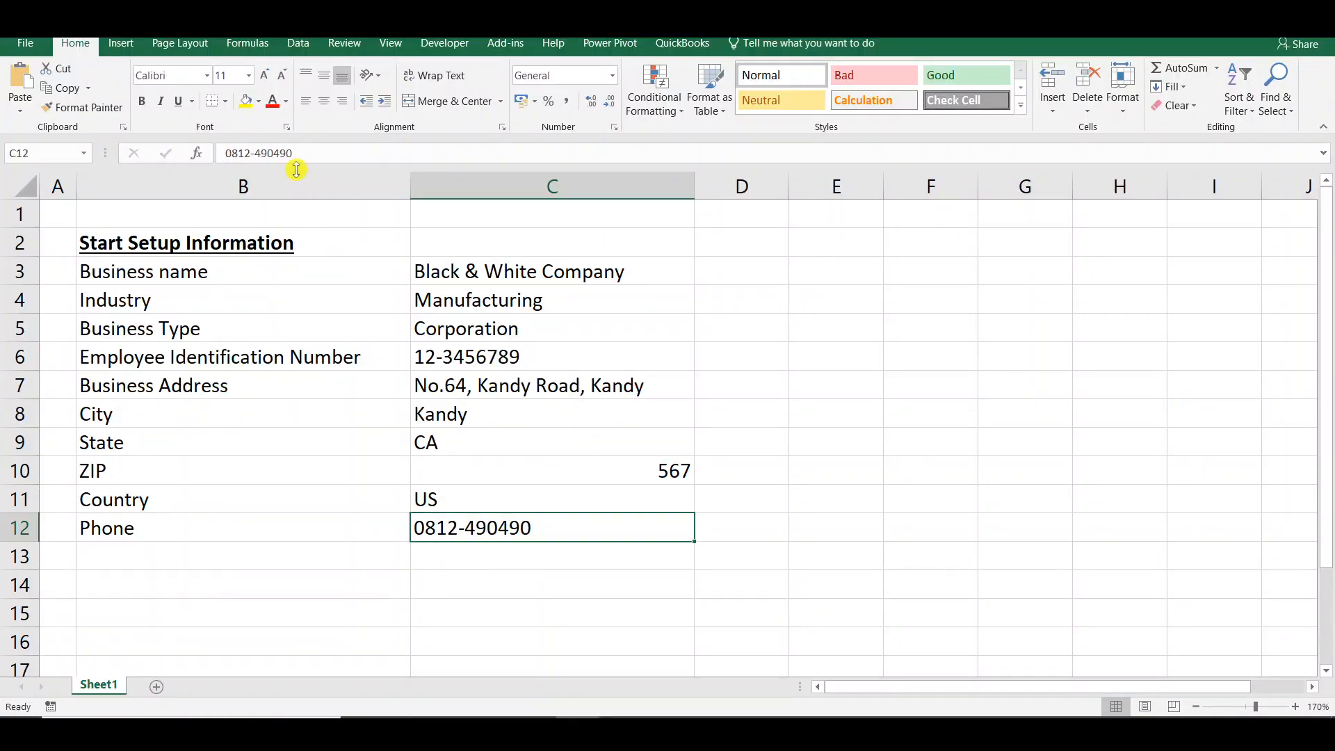
{"action": "left_click_drag", "start_coordinate": [294, 153], "coordinate": [226, 153]}
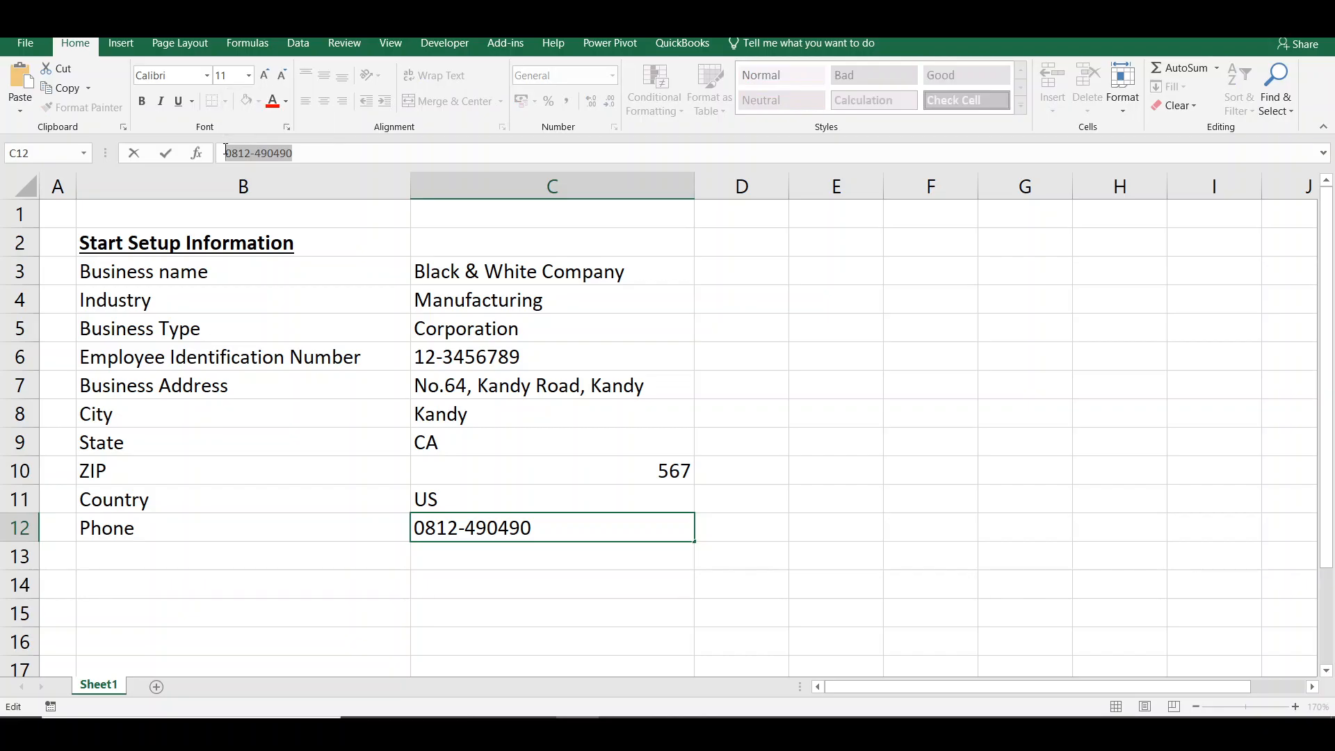
{"action": "key", "text": "alt+Tab"}
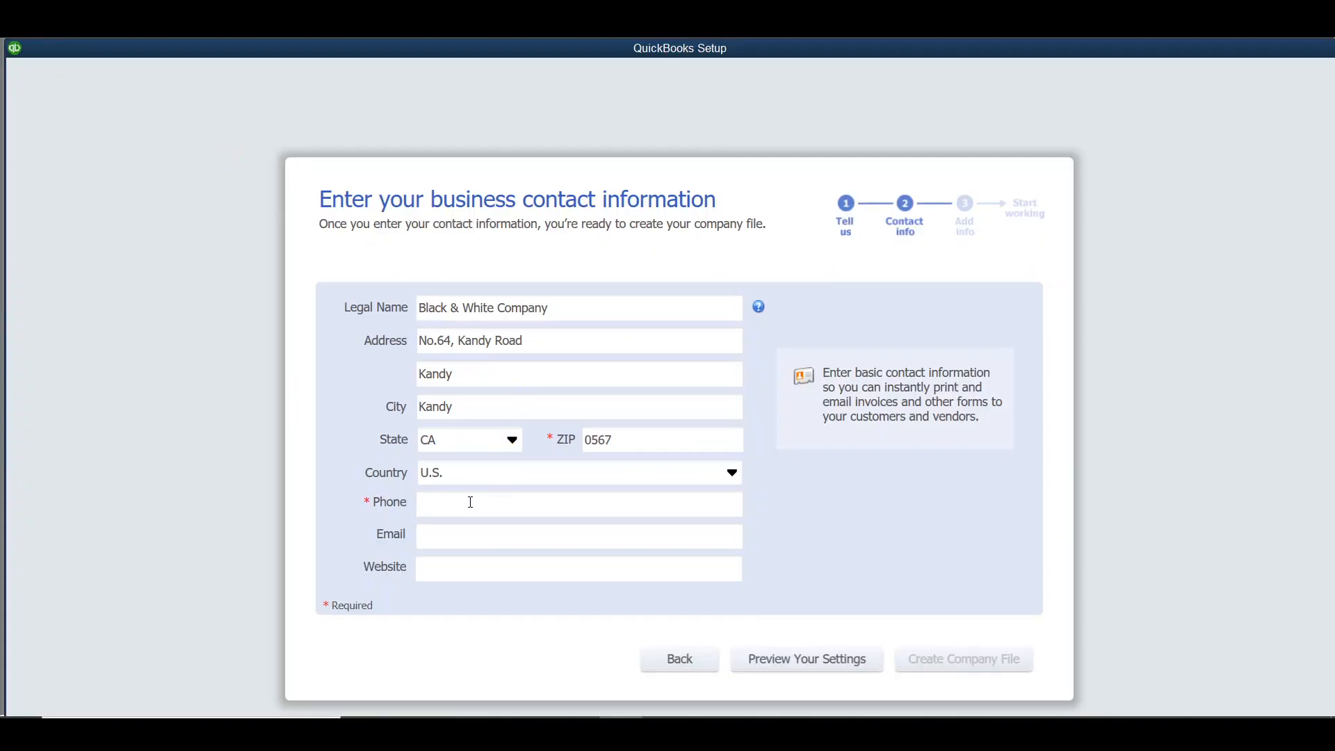
{"action": "left_click", "coordinate": [471, 502]}
{"action": "key", "text": "ctrl+v"}
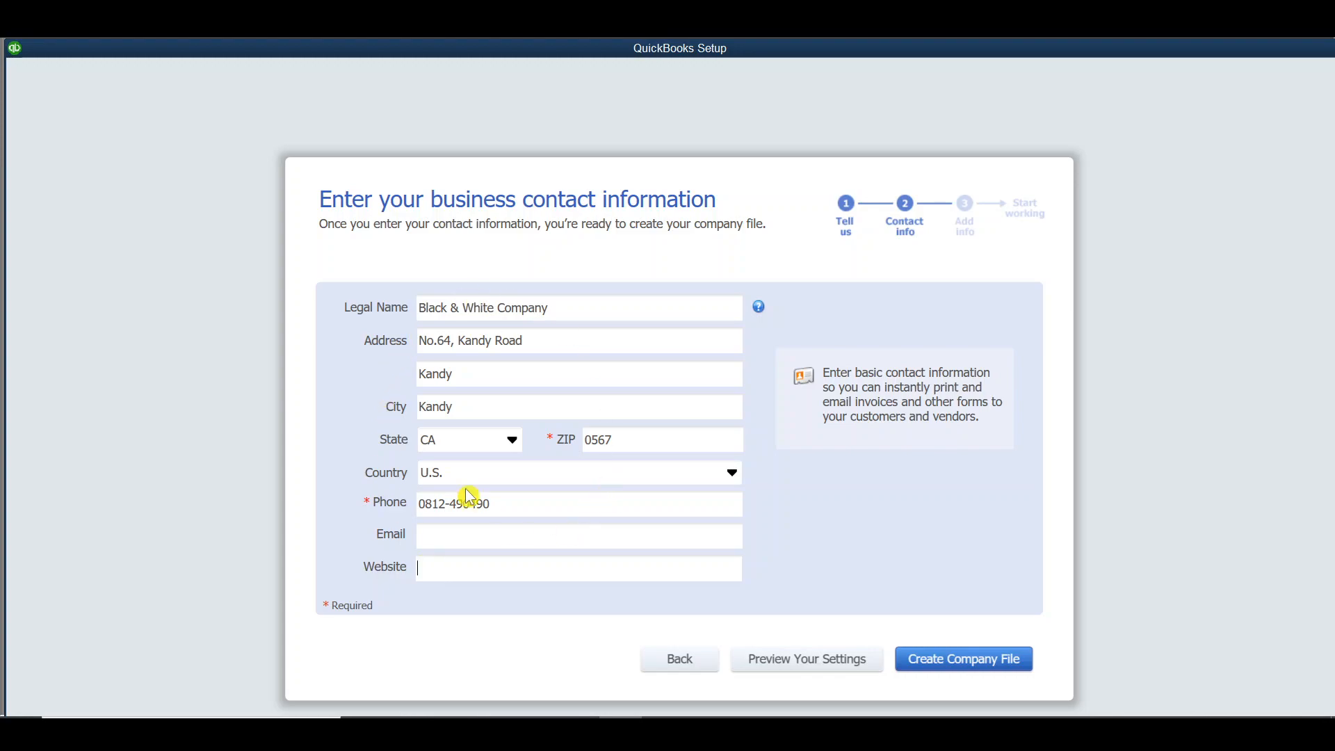
Step: Create the company file and save it as Black & White Company in the PM QB folder
{"action": "left_click", "coordinate": [965, 673]}
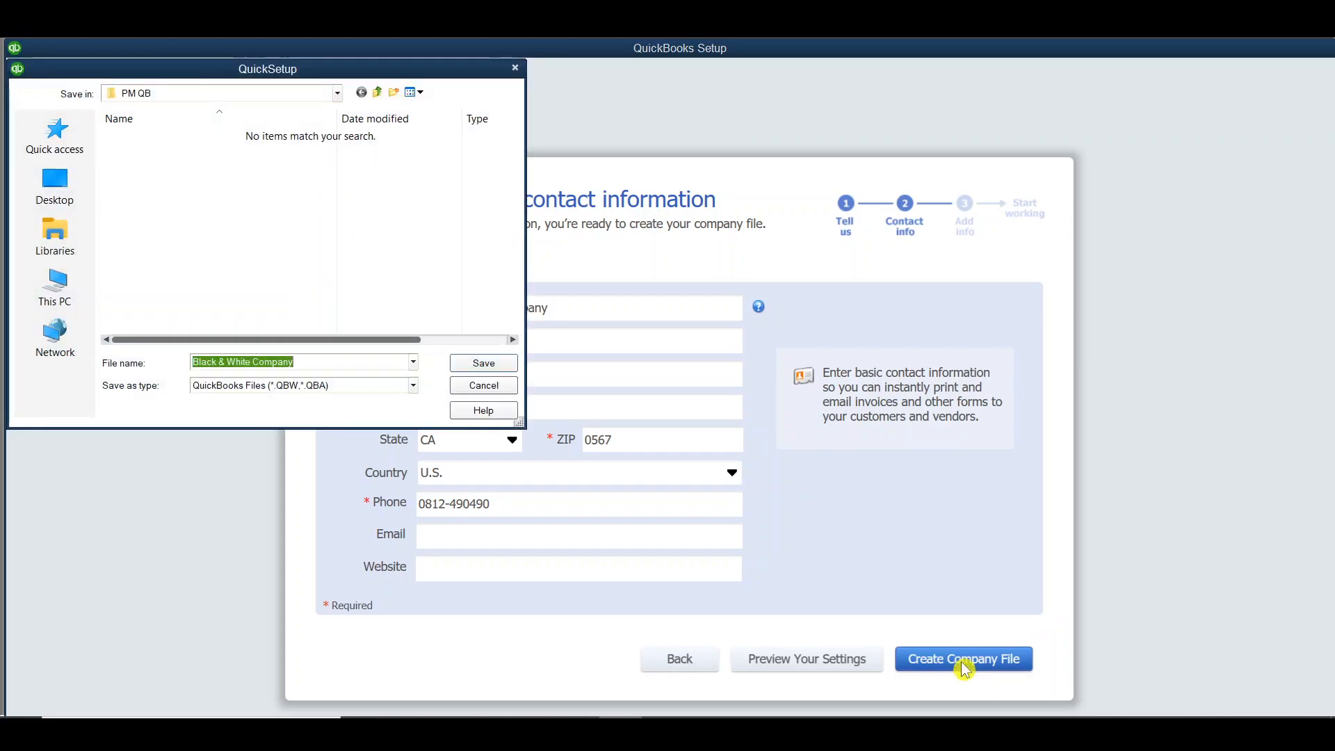
{"action": "left_click", "coordinate": [484, 364]}
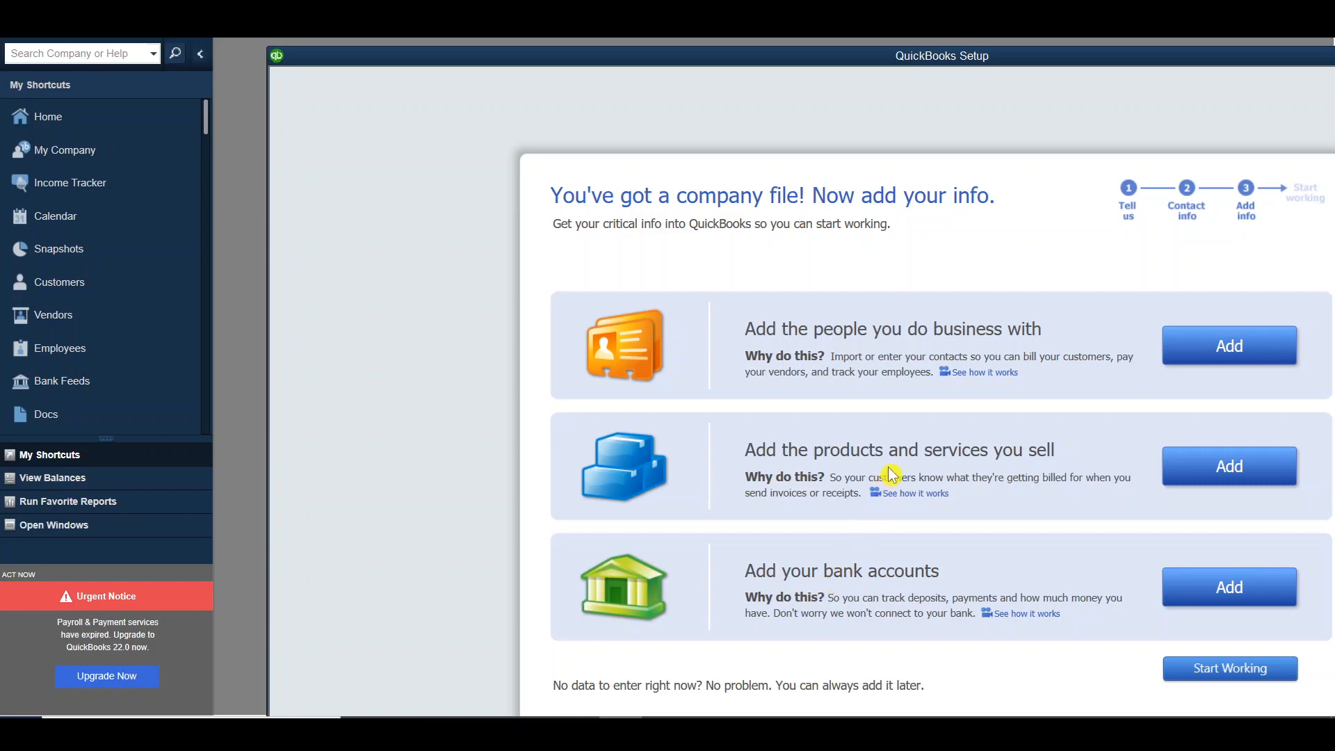
Step: Start working without adding further info, and close the blank web notice and the Quick Start Center
{"action": "left_click", "coordinate": [1217, 669]}
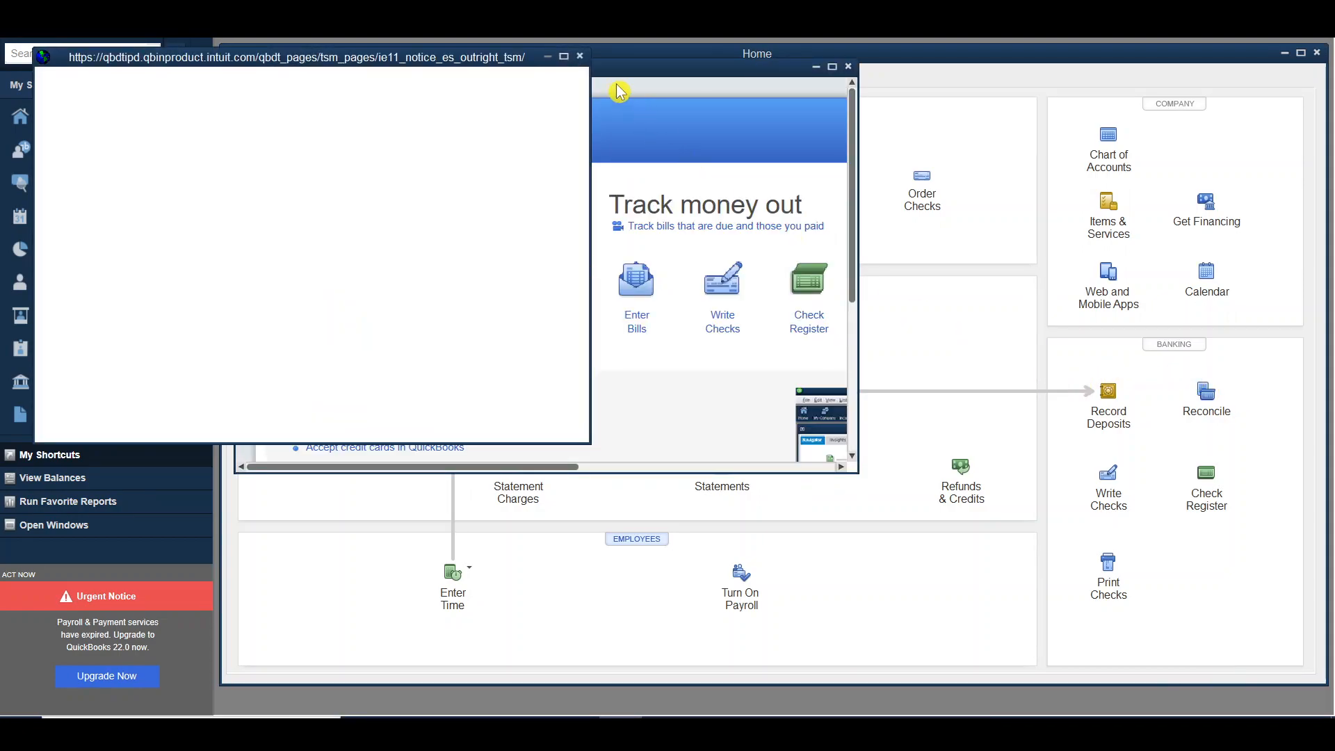
{"action": "left_click", "coordinate": [581, 62]}
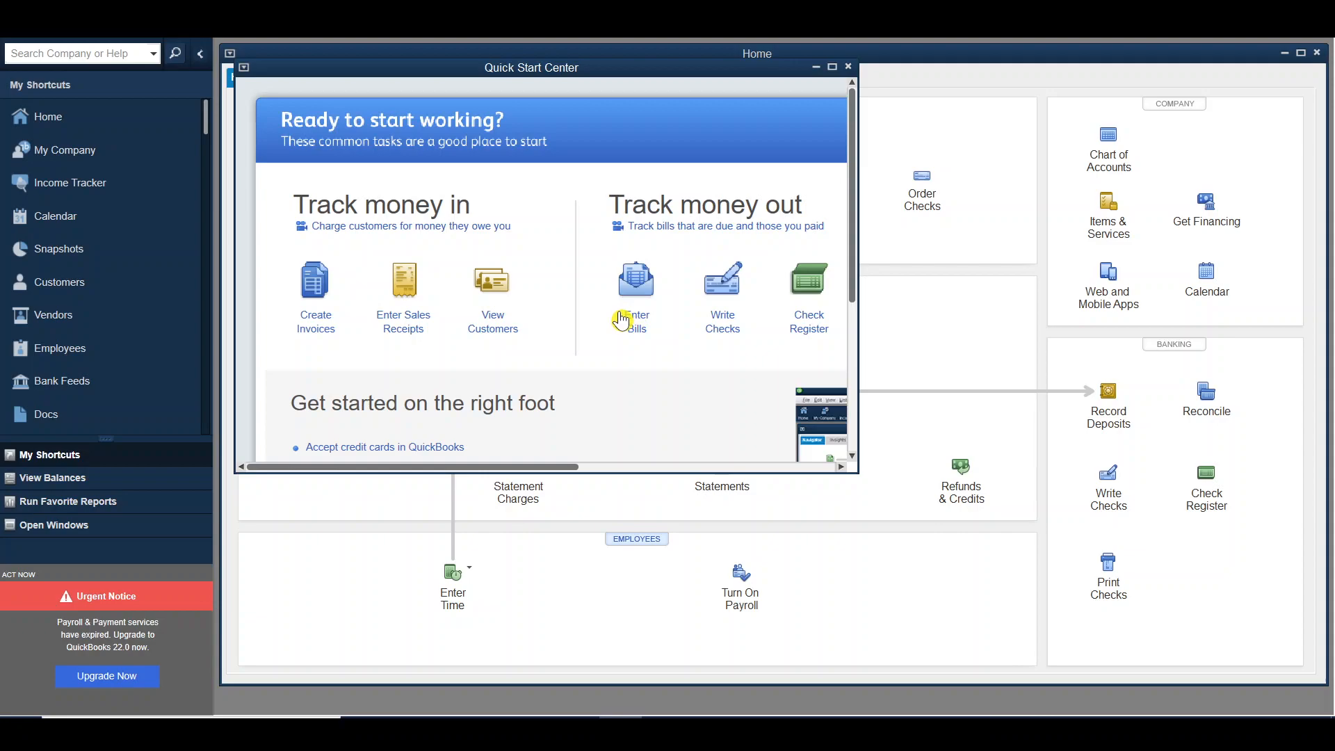
{"action": "left_click", "coordinate": [849, 68]}
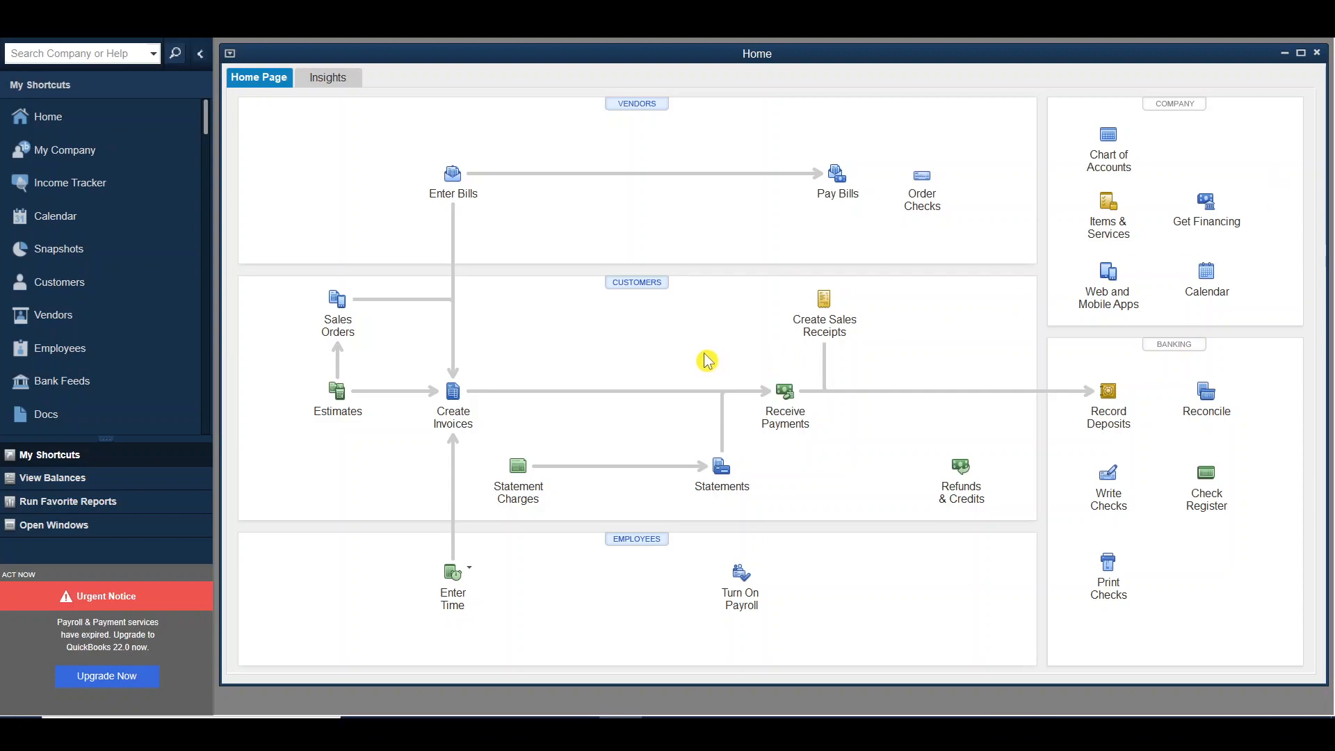
Step: Examine the Home Page workflow and the Insights overview, and return to the Home Page
{"action": "left_click", "coordinate": [637, 293]}
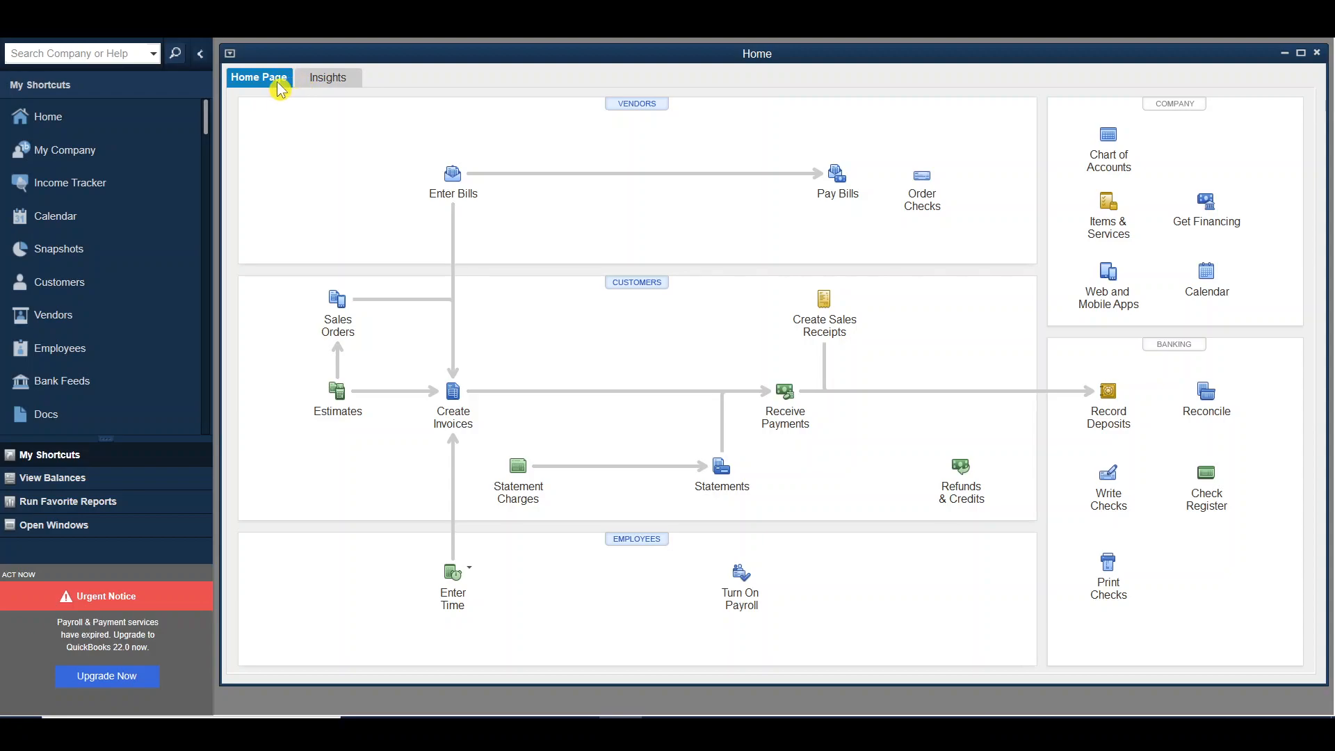
{"action": "left_click", "coordinate": [325, 82]}
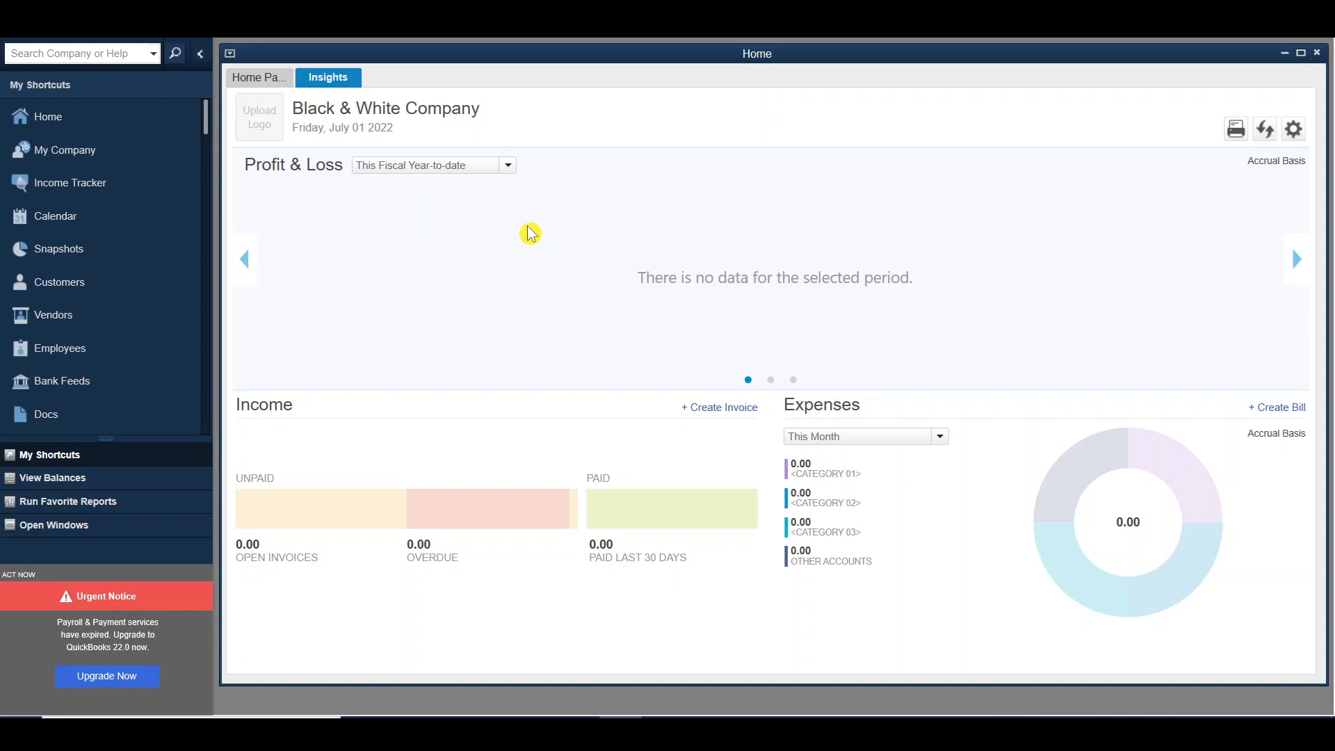
{"action": "left_click", "coordinate": [259, 84]}
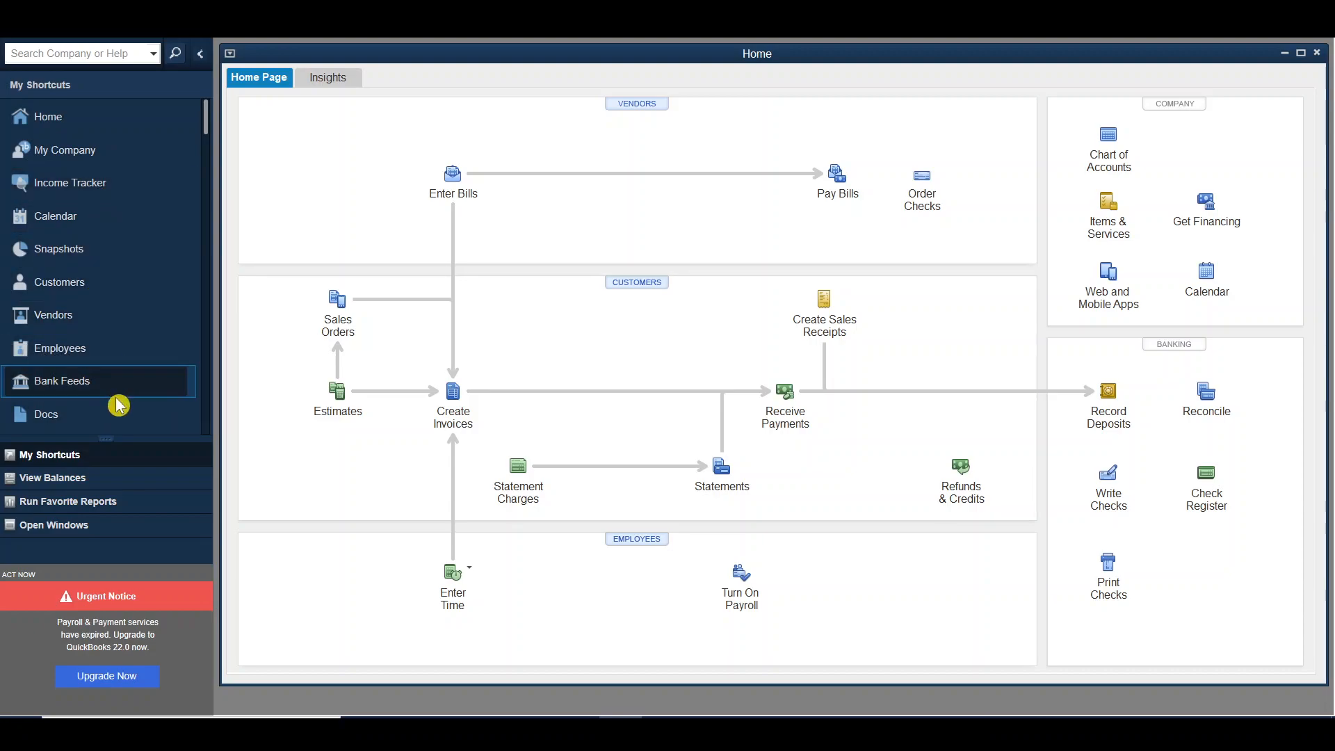
Step: Open the editable Company Information from My Company and review the contact address, country and phone number
{"action": "left_click", "coordinate": [76, 156]}
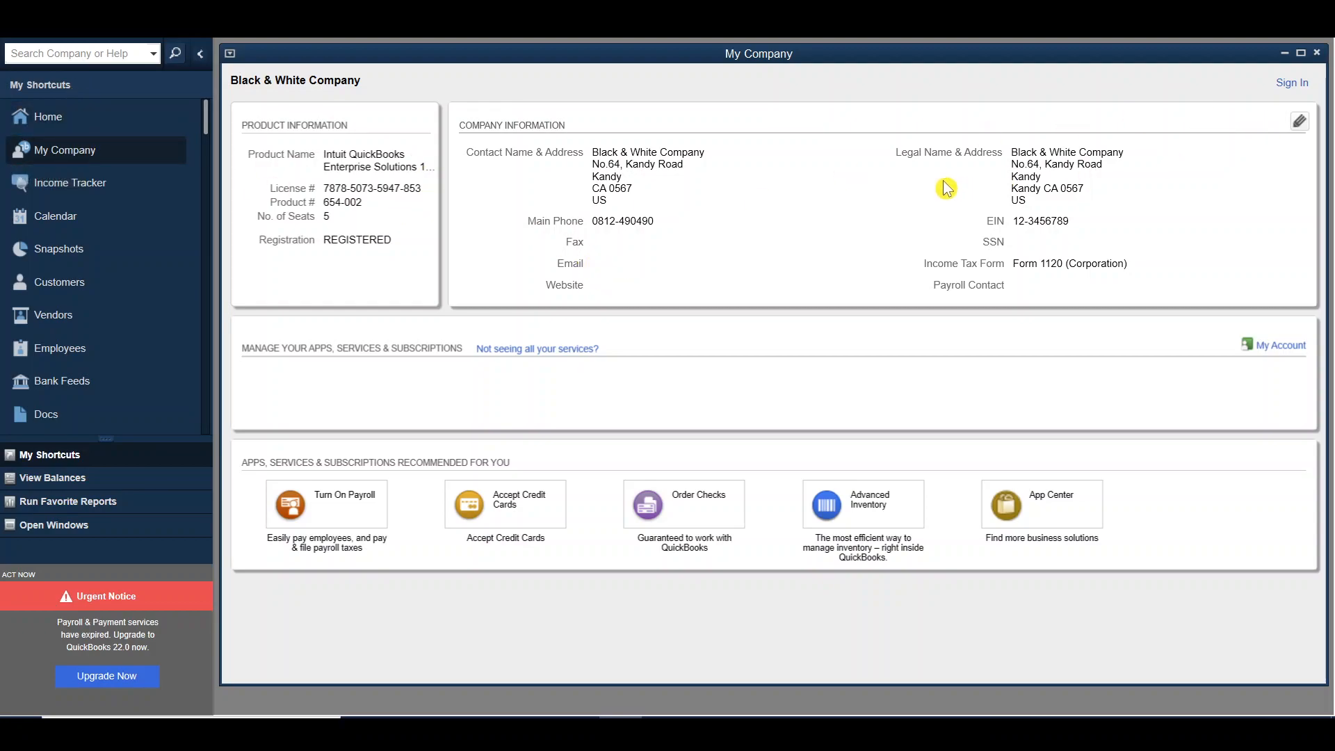
{"action": "left_click", "coordinate": [1301, 122]}
{"action": "left_click", "coordinate": [642, 215]}
{"action": "left_click_drag", "start_coordinate": [625, 232], "coordinate": [567, 203]}
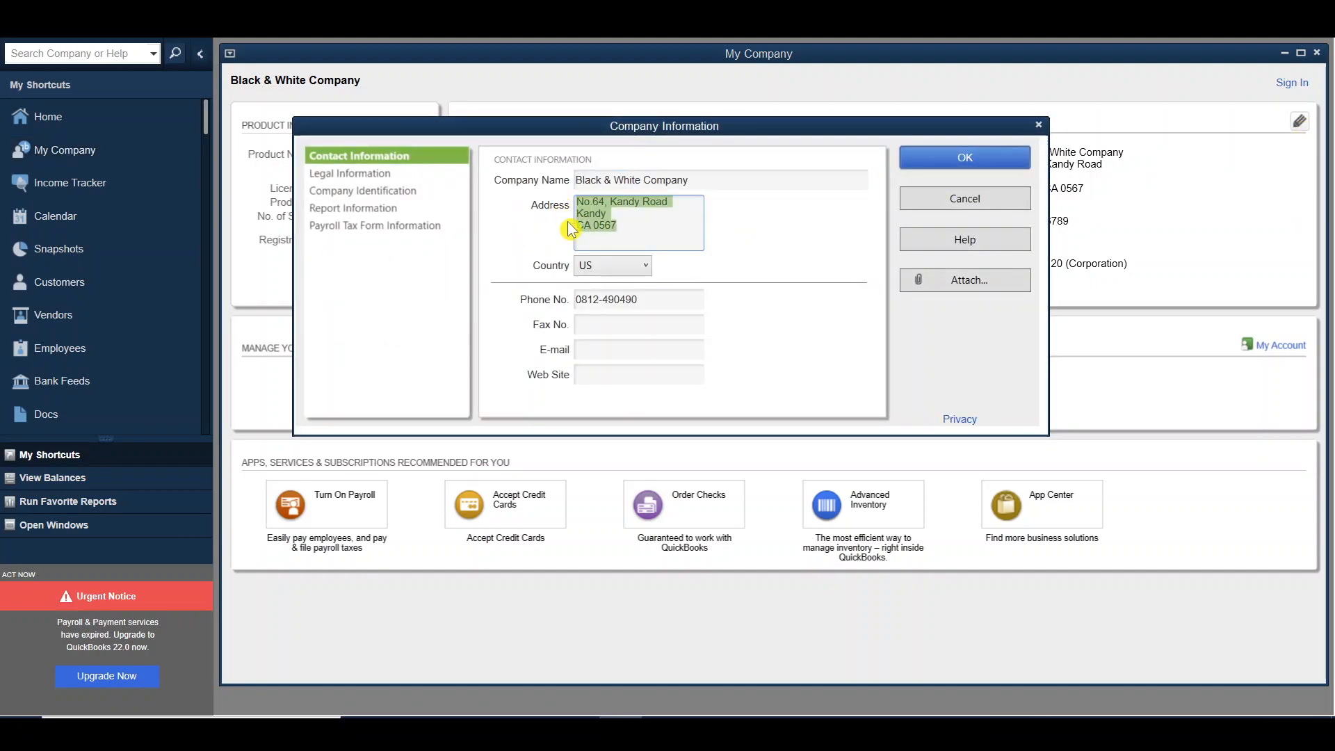
{"action": "left_click", "coordinate": [646, 269]}
{"action": "left_click", "coordinate": [646, 268]}
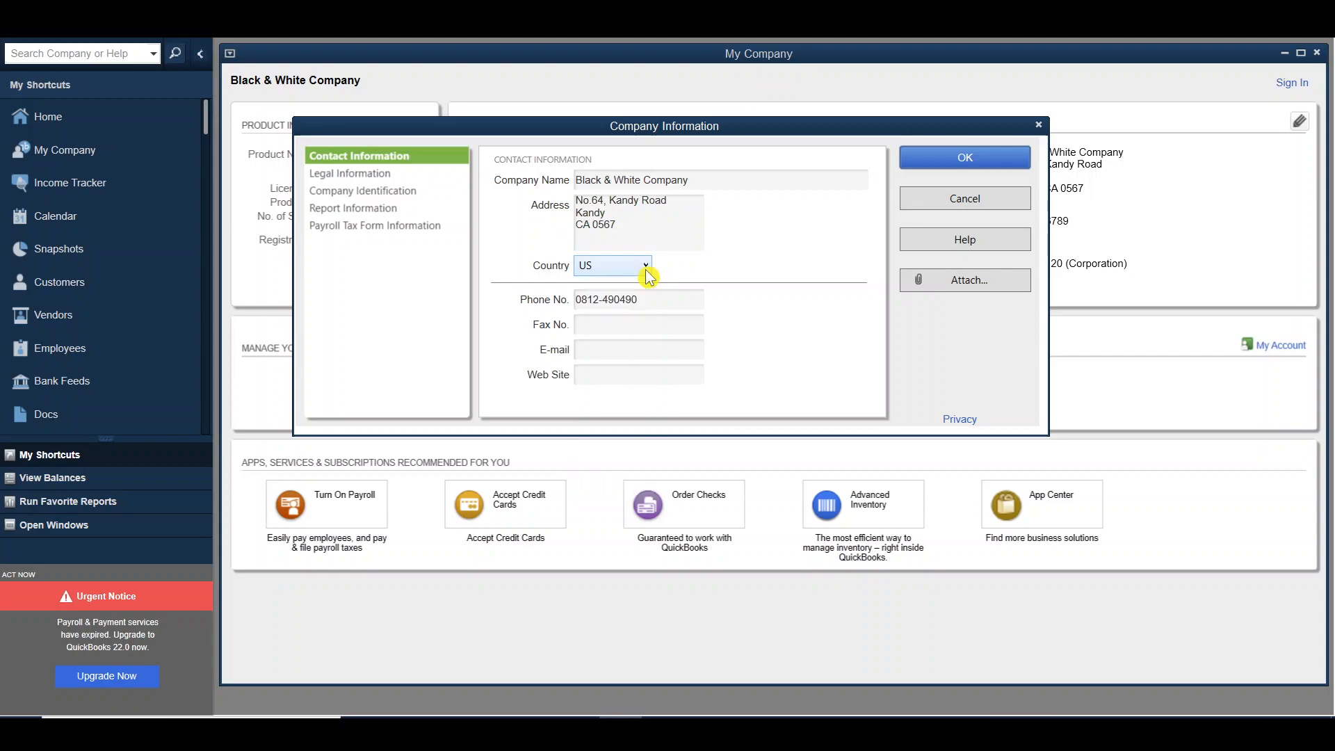
{"action": "left_click", "coordinate": [664, 303]}
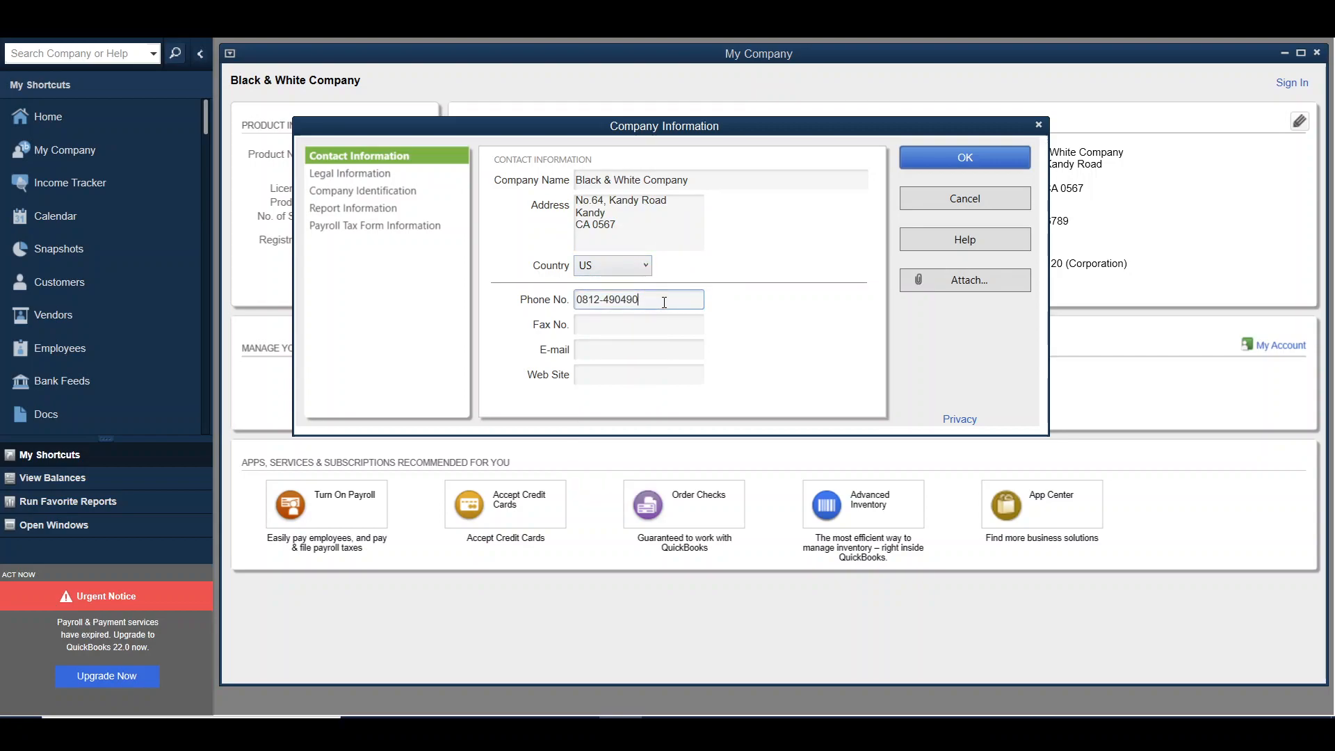
Step: Review the legal, company identification, report and payroll tax form sections, and close Company Information without making changes
{"action": "left_click", "coordinate": [362, 175]}
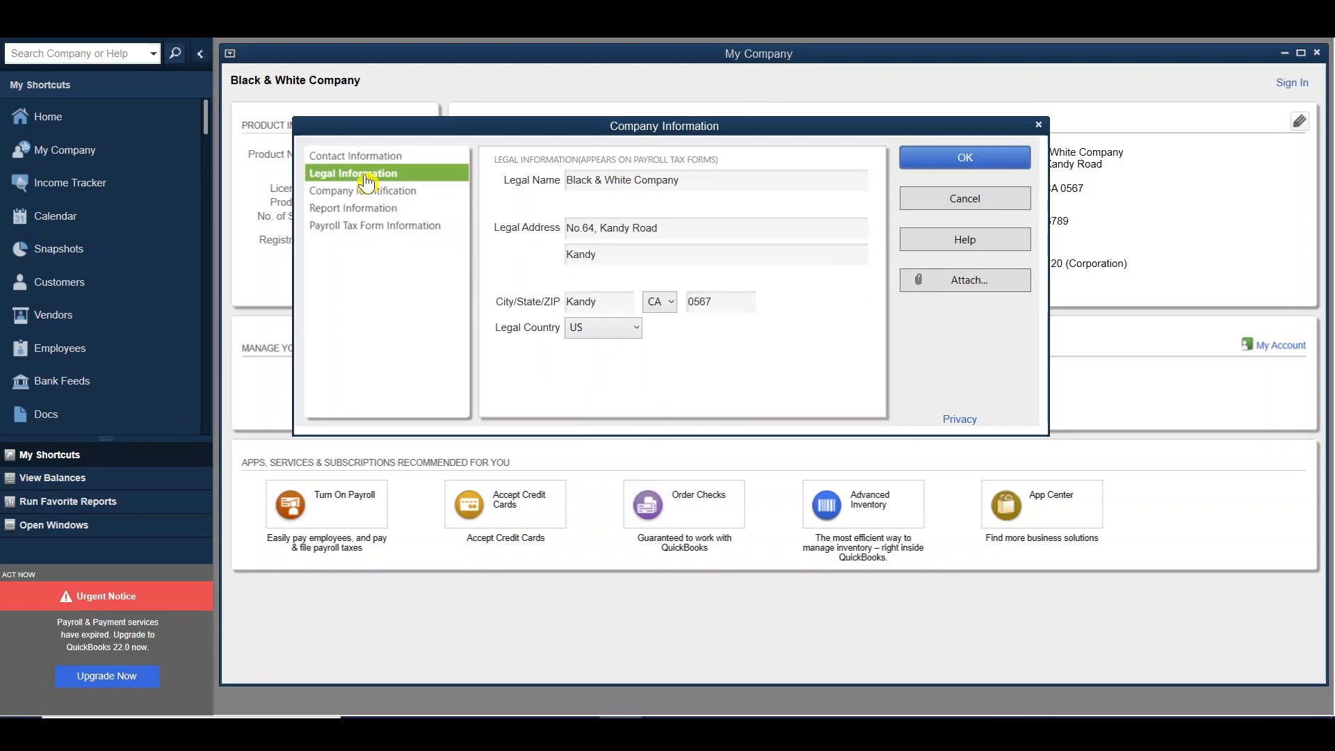
{"action": "left_click", "coordinate": [372, 192]}
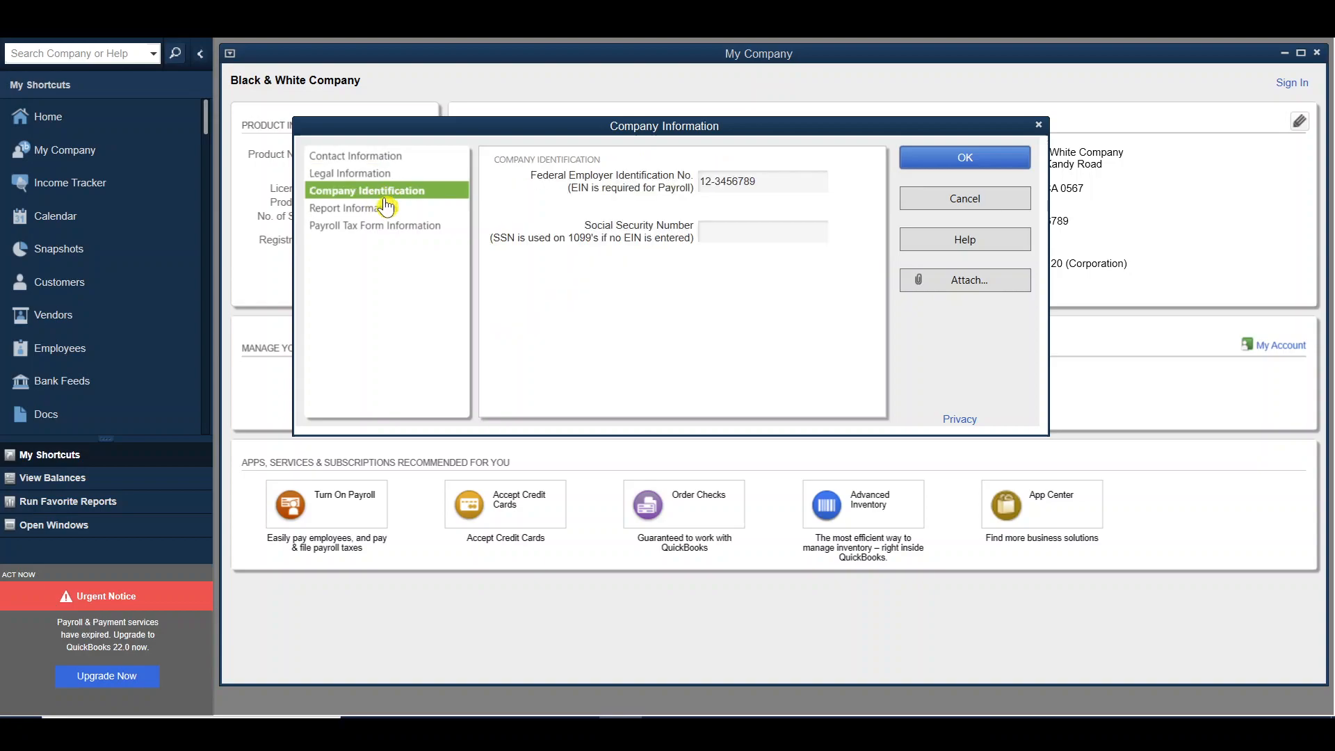
{"action": "left_click", "coordinate": [389, 209]}
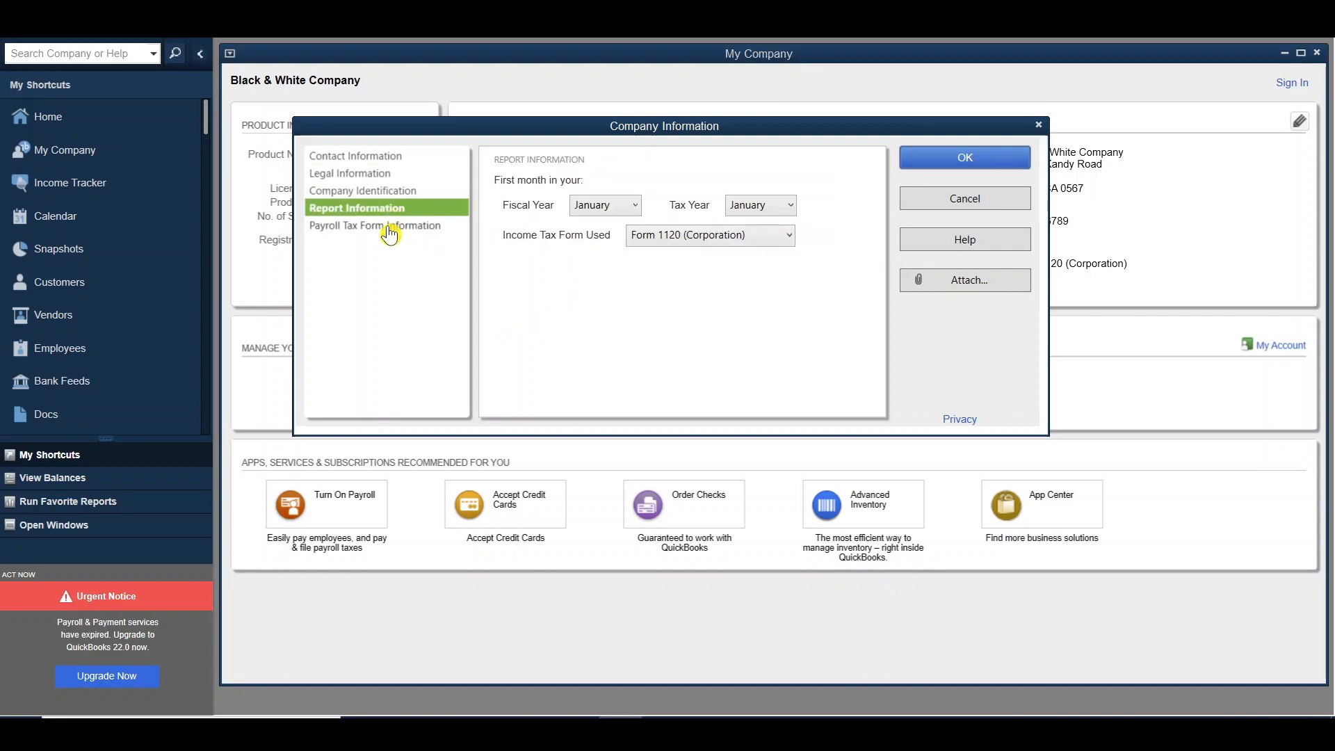
{"action": "left_click", "coordinate": [388, 227]}
{"action": "left_click", "coordinate": [383, 176]}
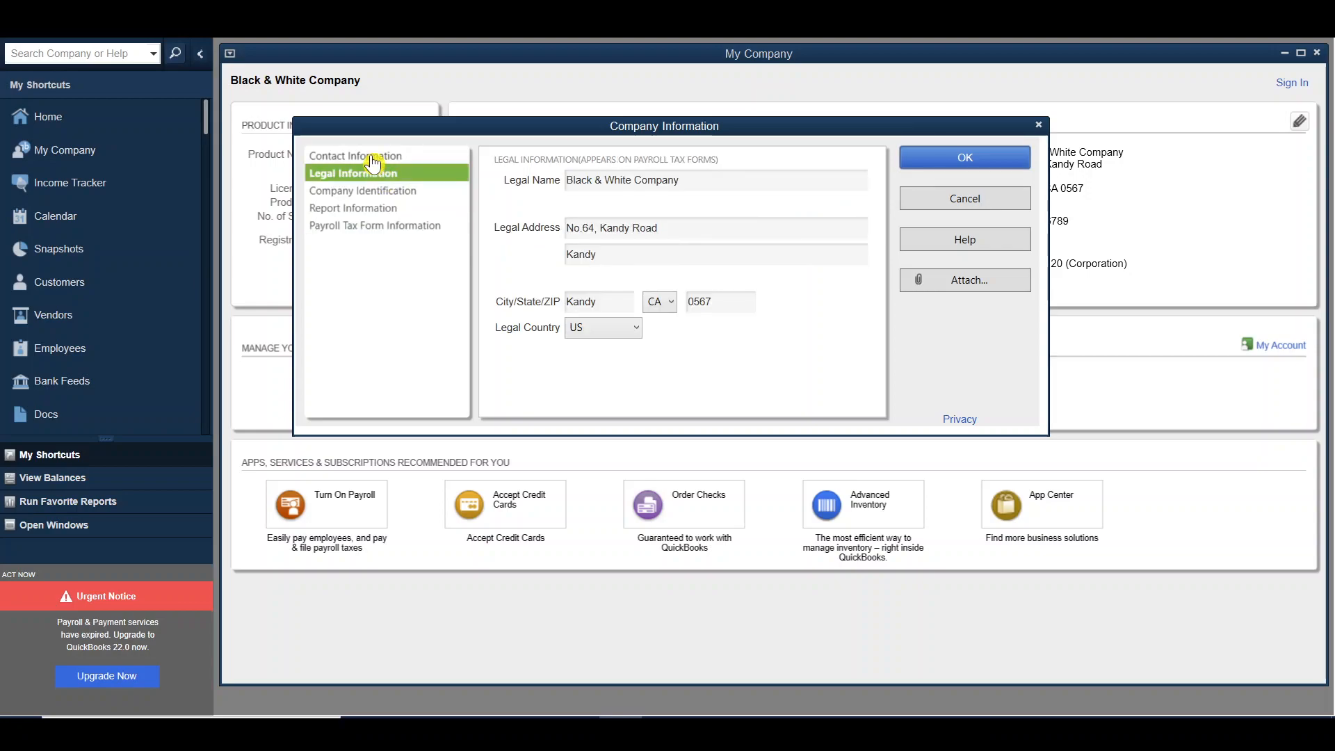
{"action": "left_click", "coordinate": [373, 160]}
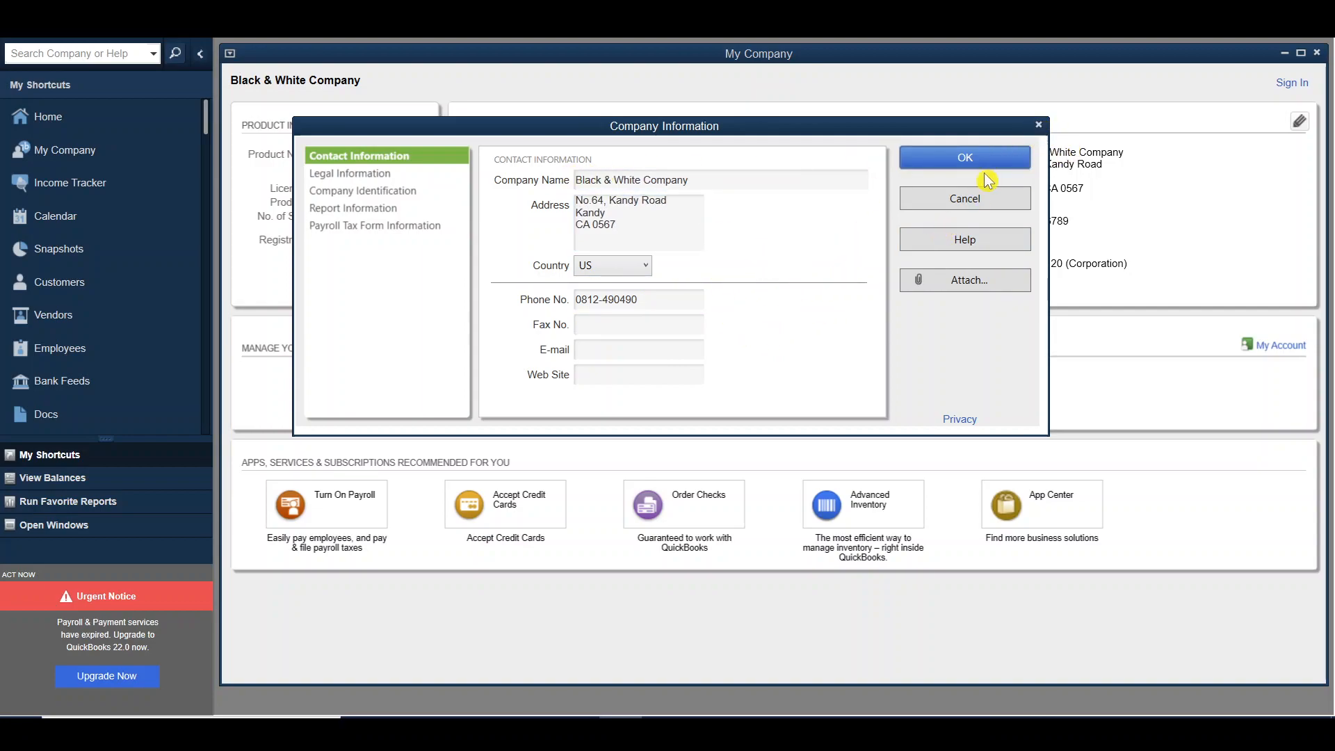
{"action": "left_click", "coordinate": [1042, 127]}
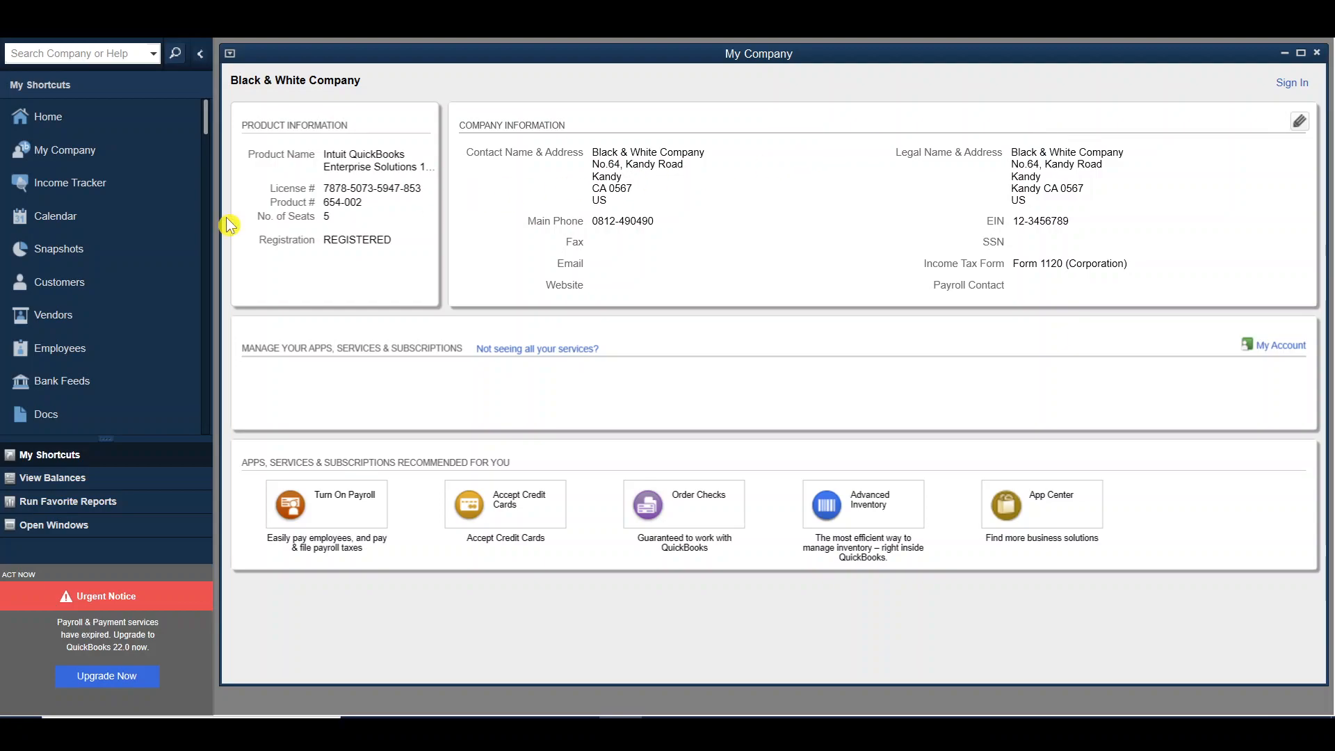
Step: View the Customer Center, Vendor Center and Employee Center one after another, and return to the Home page
{"action": "left_click", "coordinate": [69, 285]}
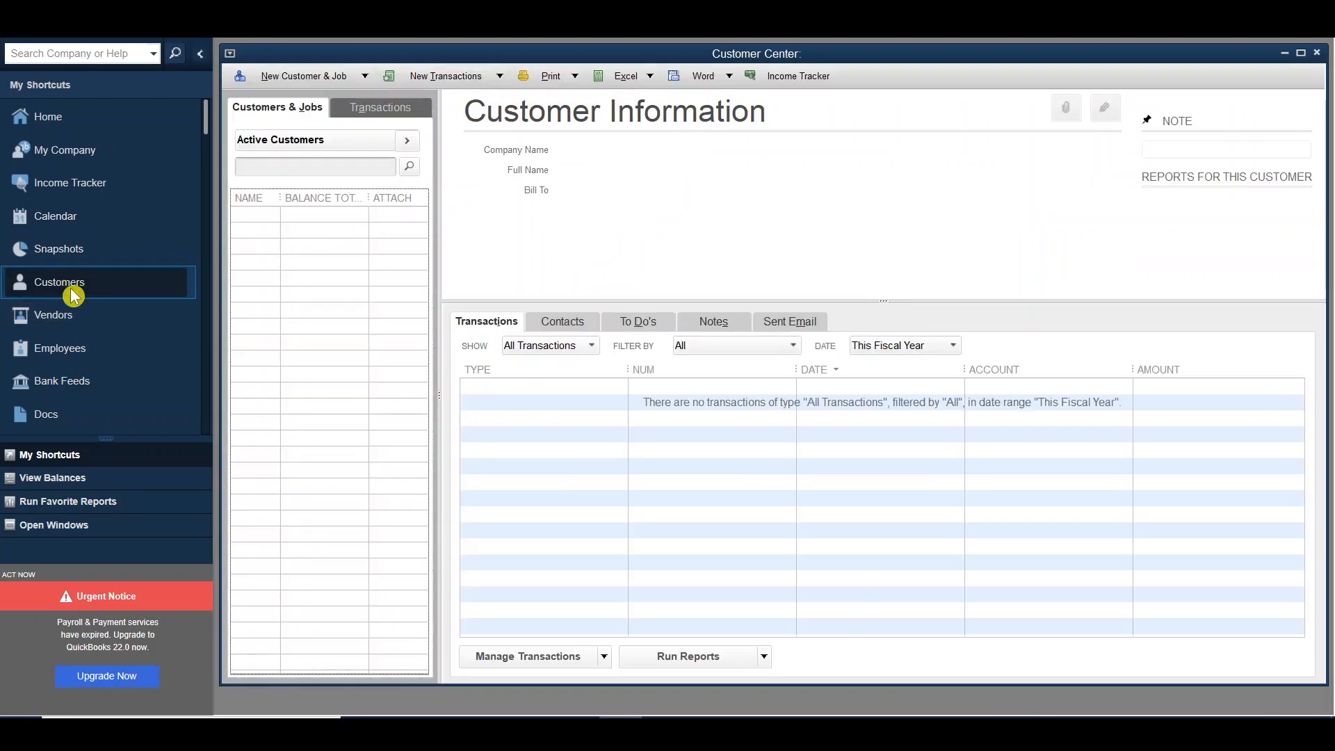
{"action": "left_click", "coordinate": [80, 327]}
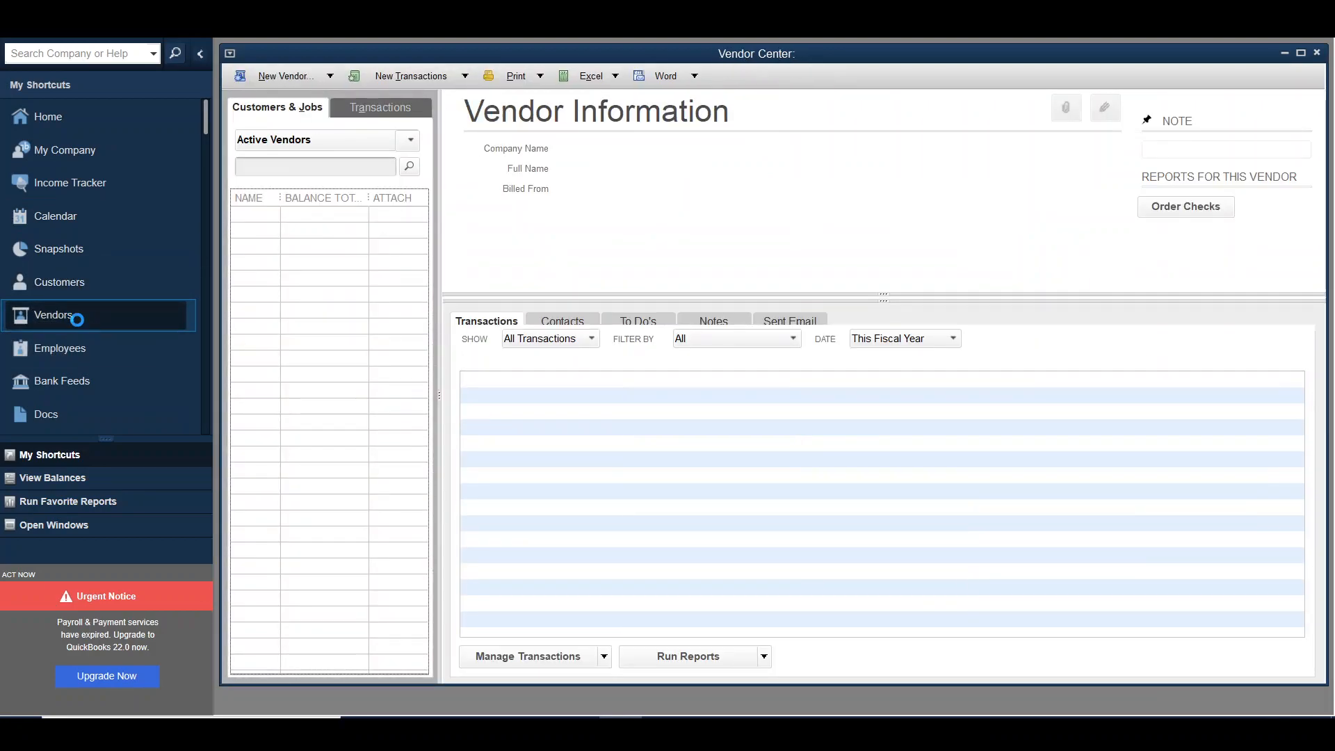
{"action": "left_click", "coordinate": [91, 353]}
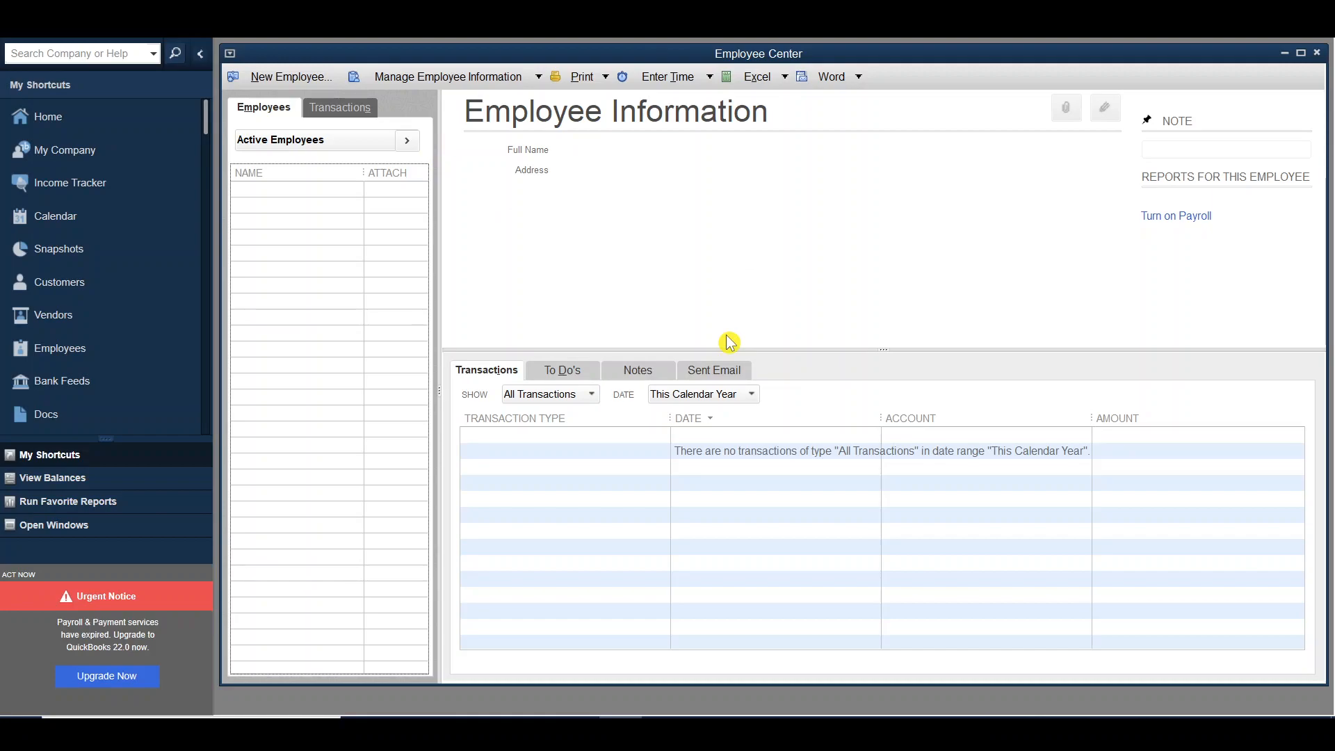
{"action": "left_click", "coordinate": [77, 125]}
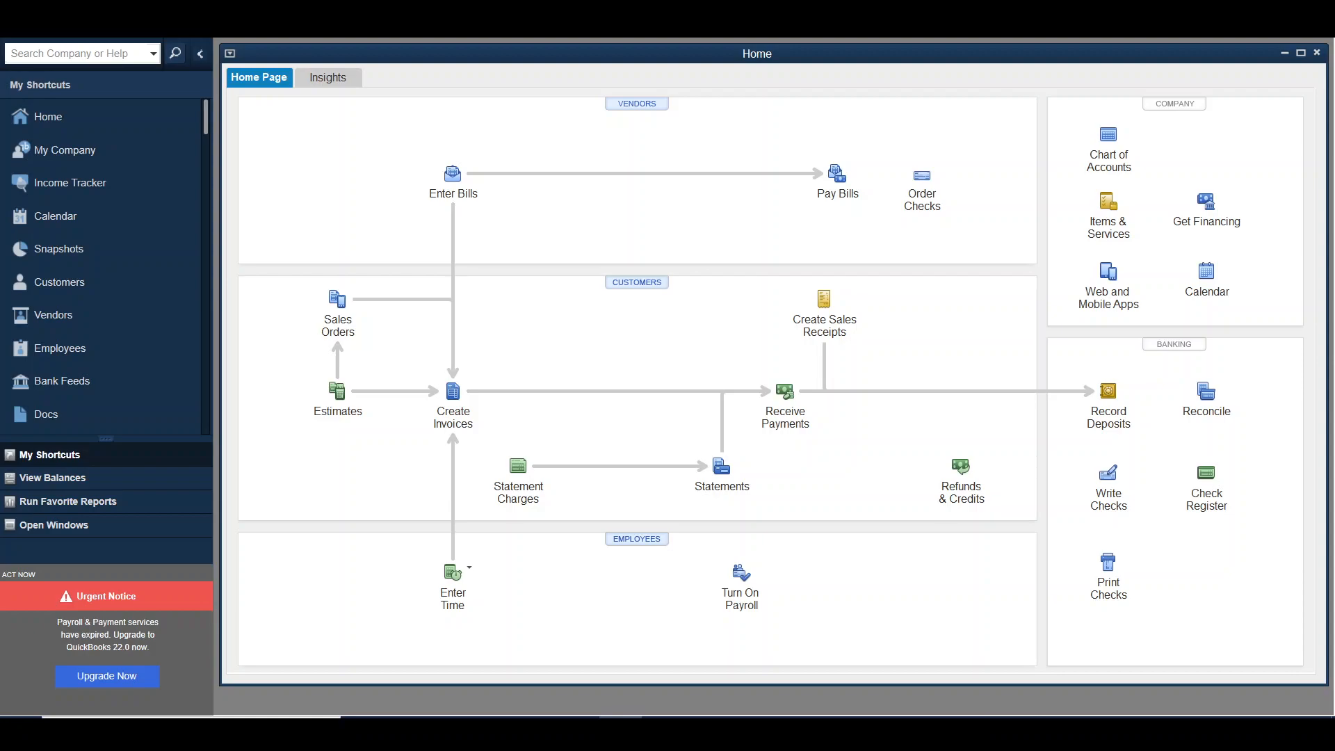
Step: Close the open Home, Employee Center, Vendor Center, Customer Center and My Company windows, and reopen the Home page
{"action": "left_click", "coordinate": [1318, 56]}
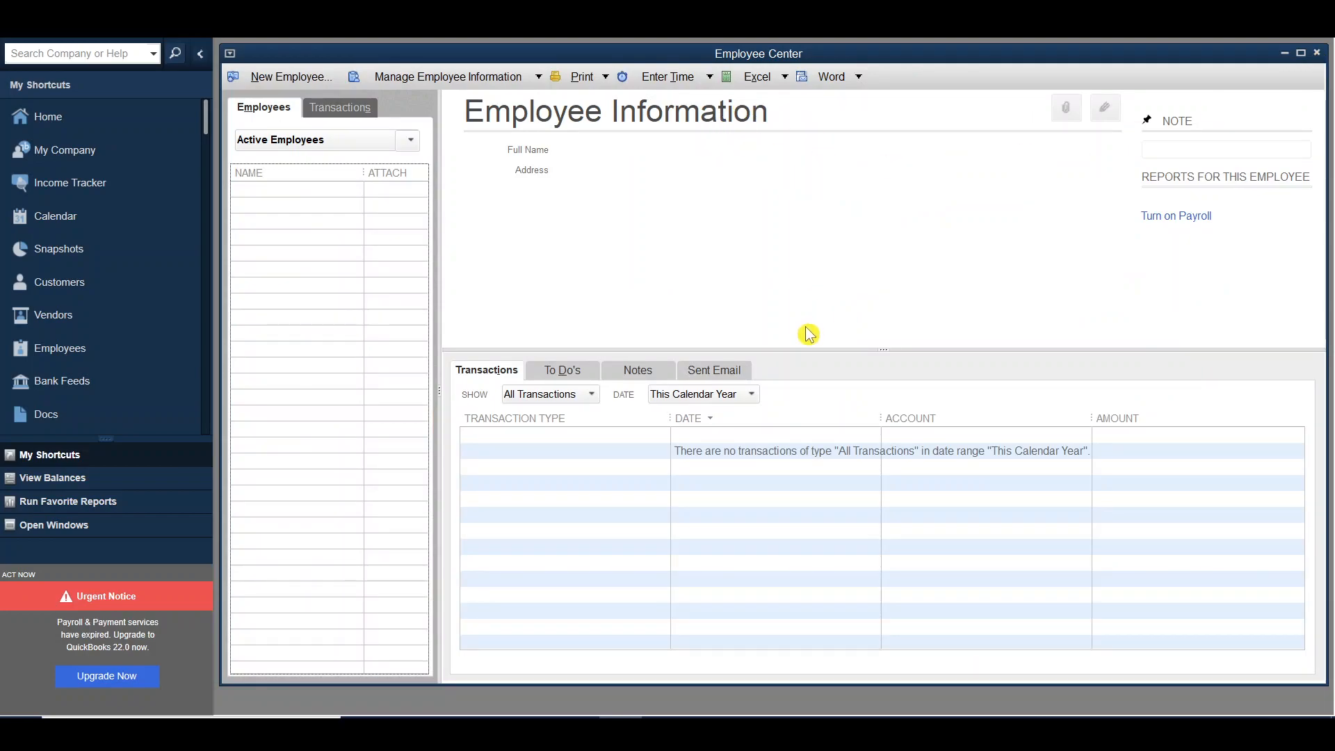
{"action": "left_click", "coordinate": [1318, 56]}
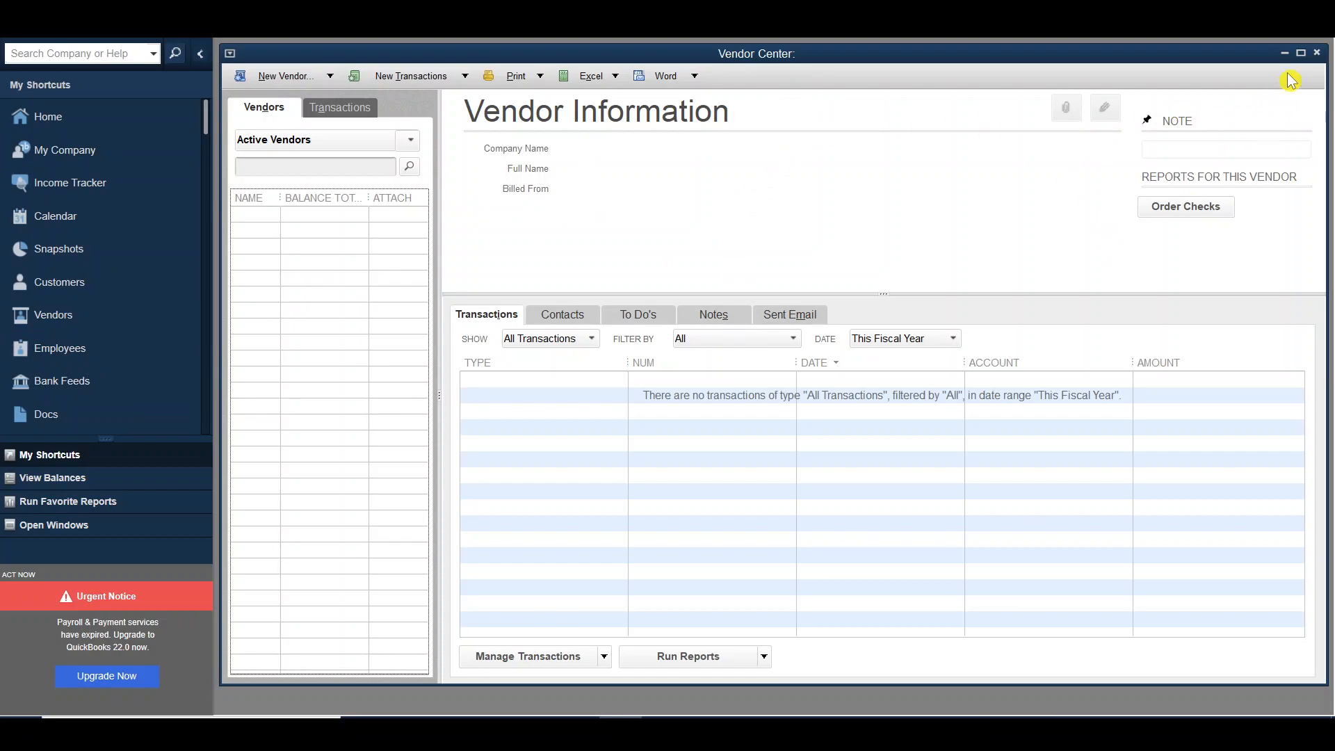
{"action": "left_click", "coordinate": [1320, 56]}
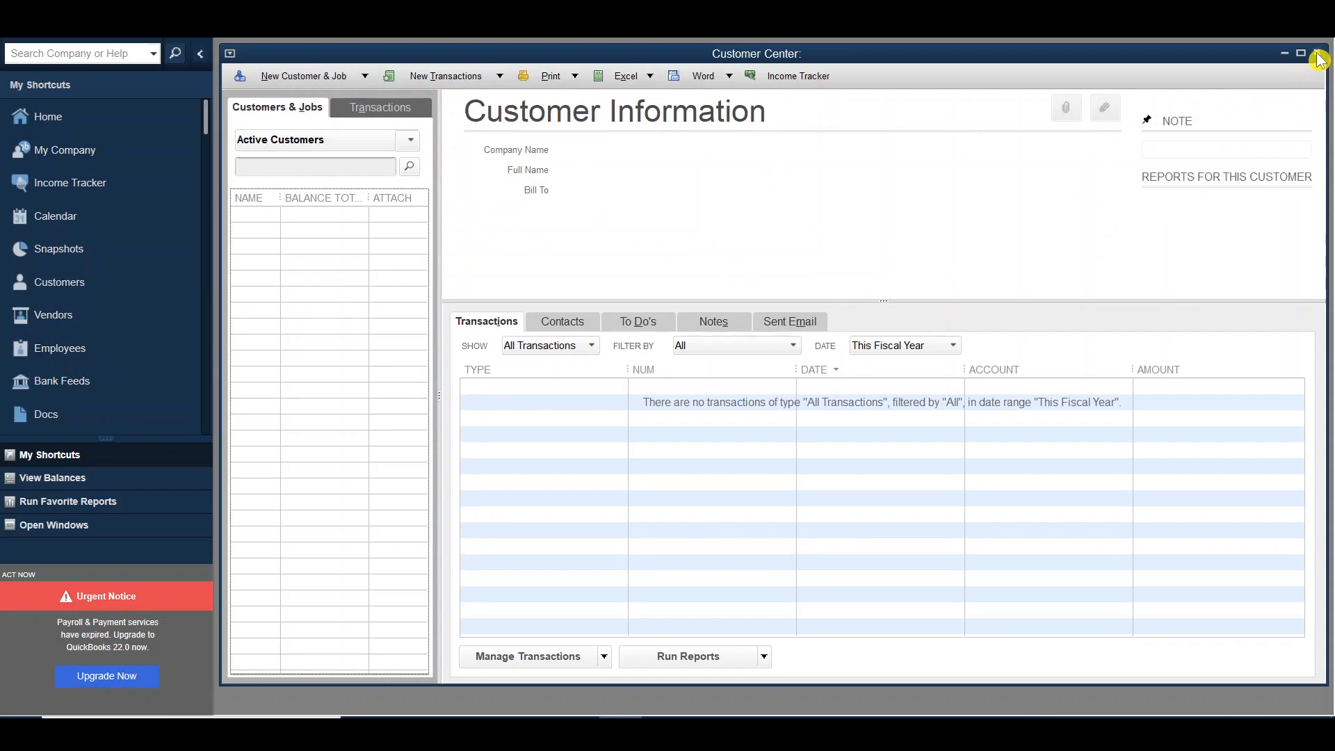
{"action": "left_click", "coordinate": [1319, 56]}
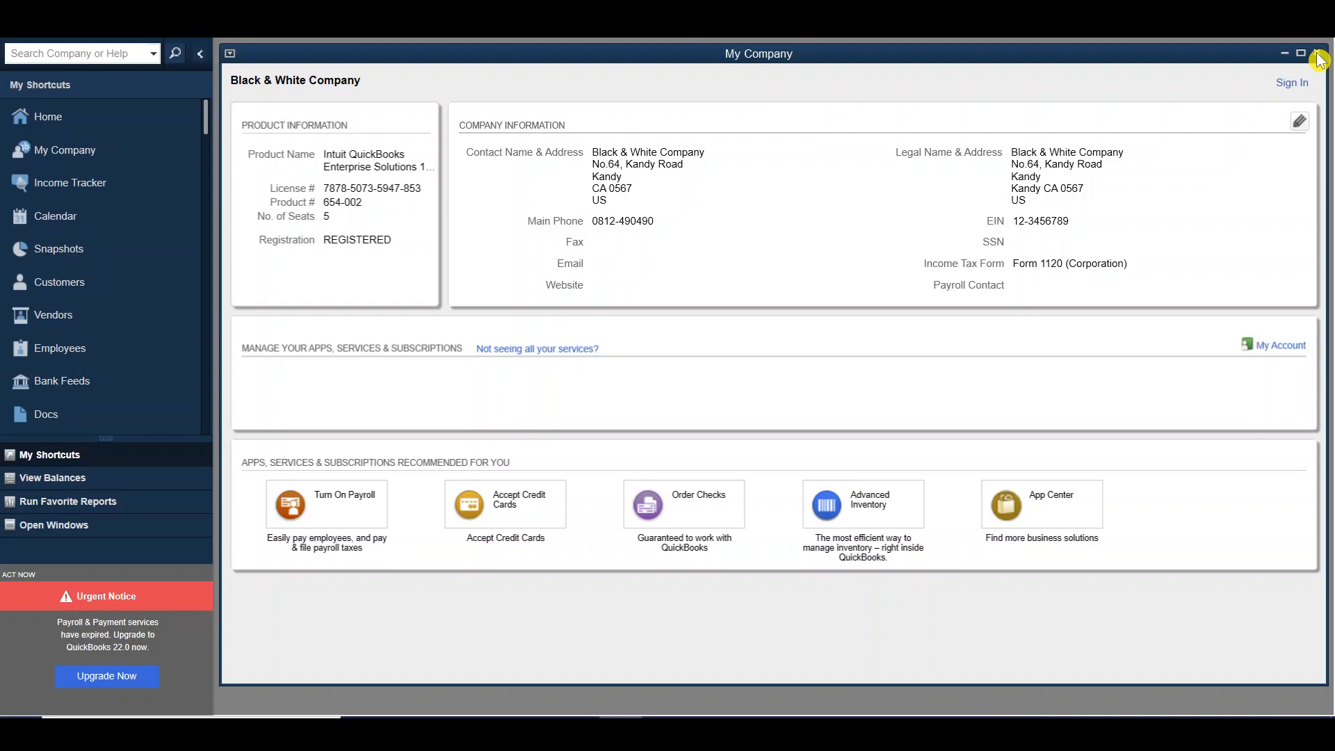
{"action": "left_click", "coordinate": [1320, 57]}
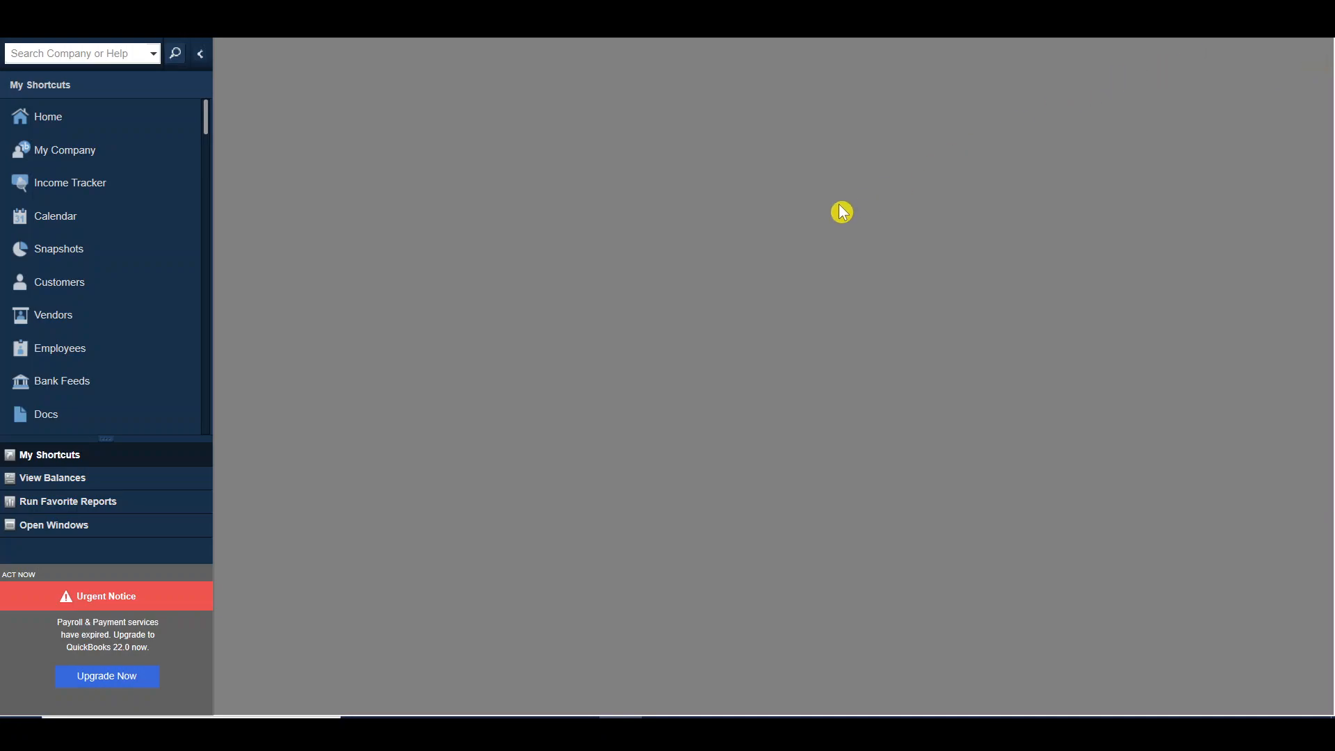
{"action": "left_click", "coordinate": [75, 123]}
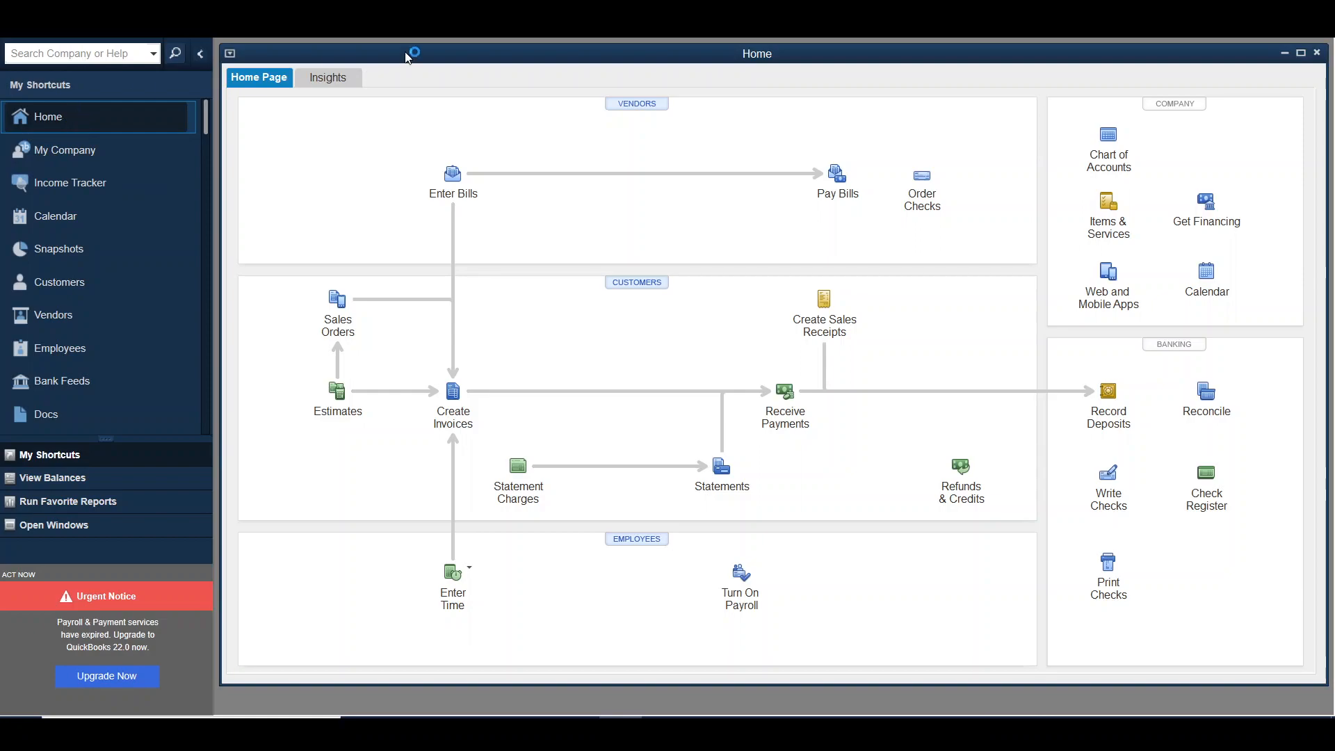